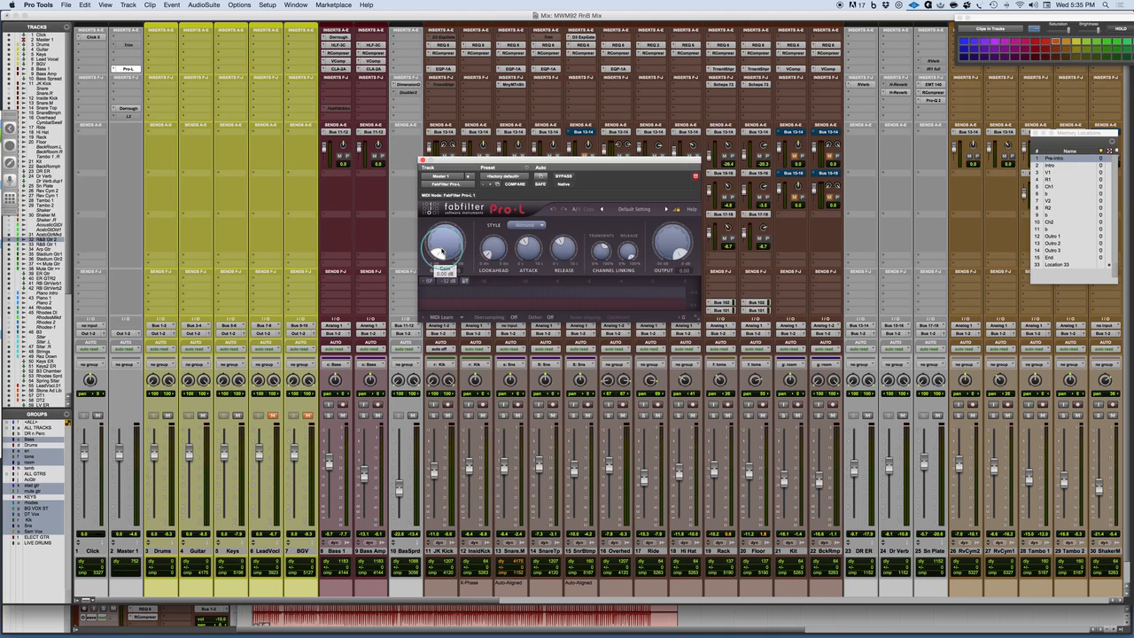
Try out the gain and output knobs of the limiter on Master 1, returning both to 0 dB.
drag(441, 250, 437, 237)
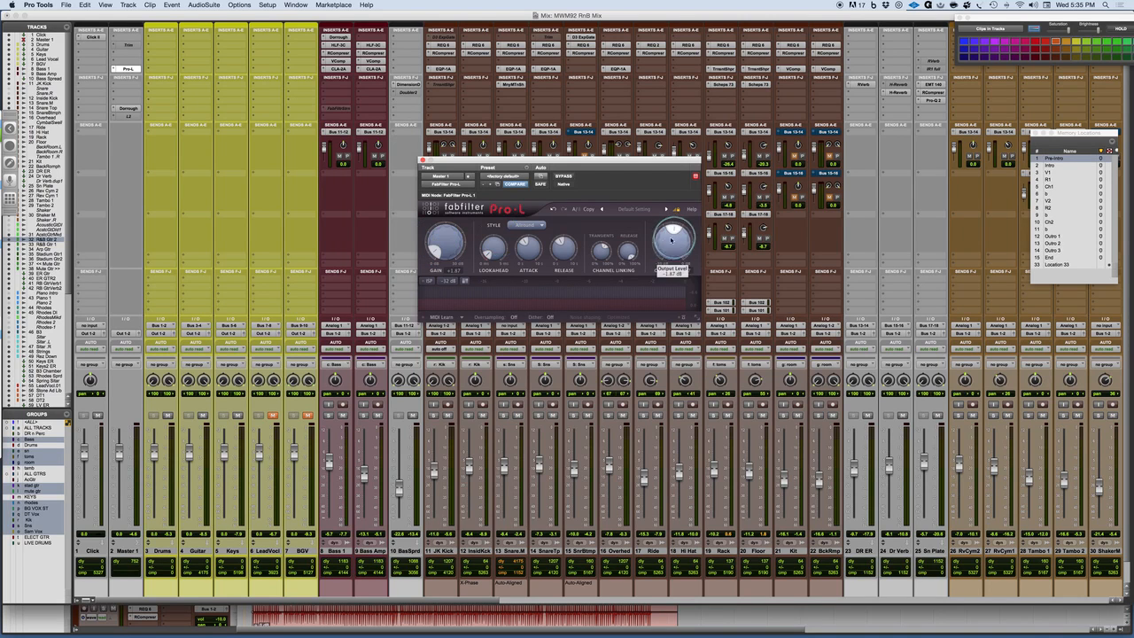
drag(445, 243, 447, 266)
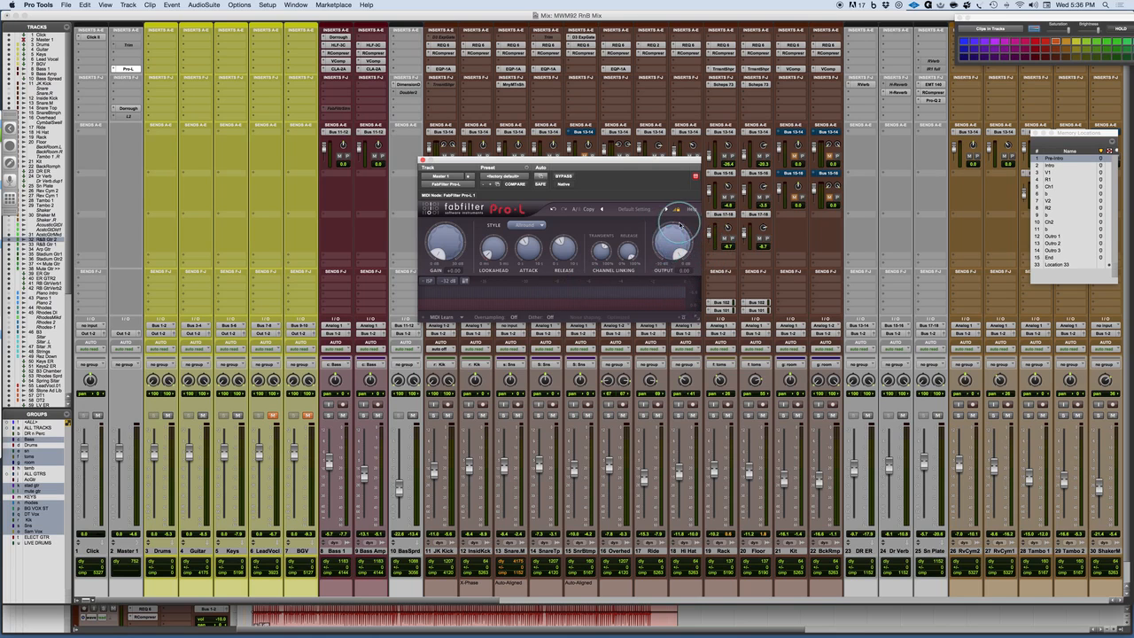
drag(676, 243, 670, 188)
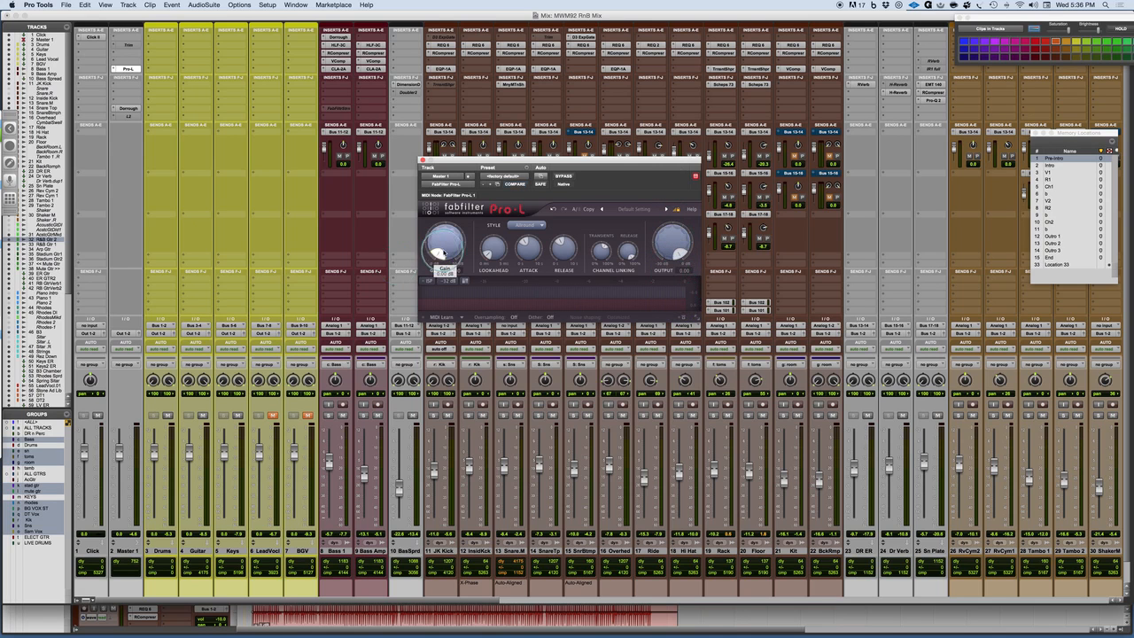
drag(447, 252, 444, 228)
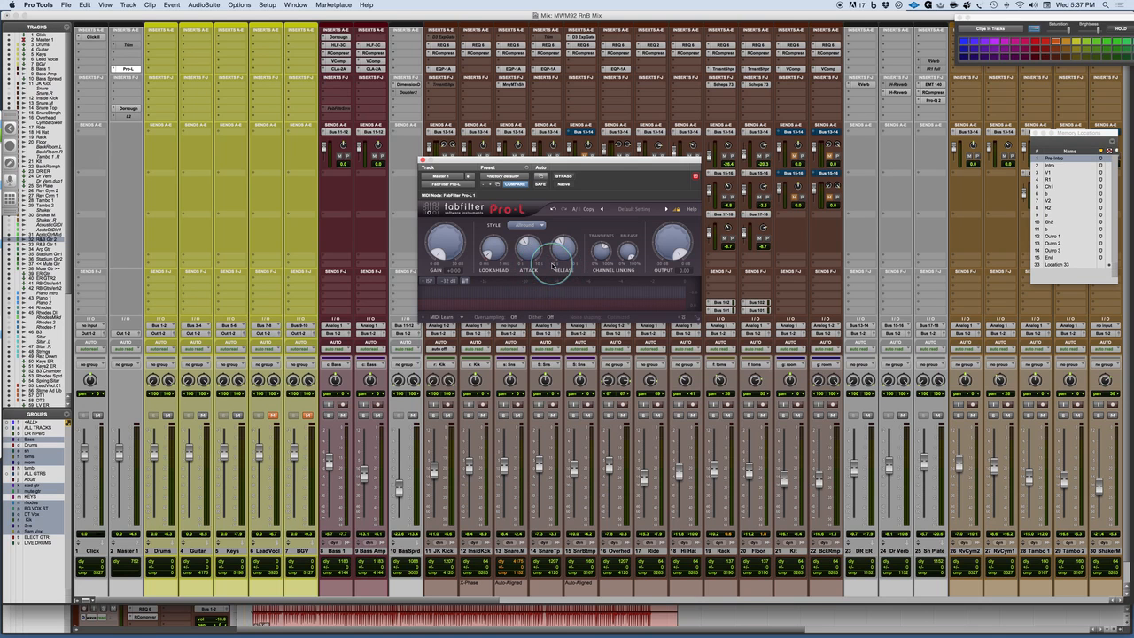
Review the limiter's available style options, keeping Allround.
click(541, 225)
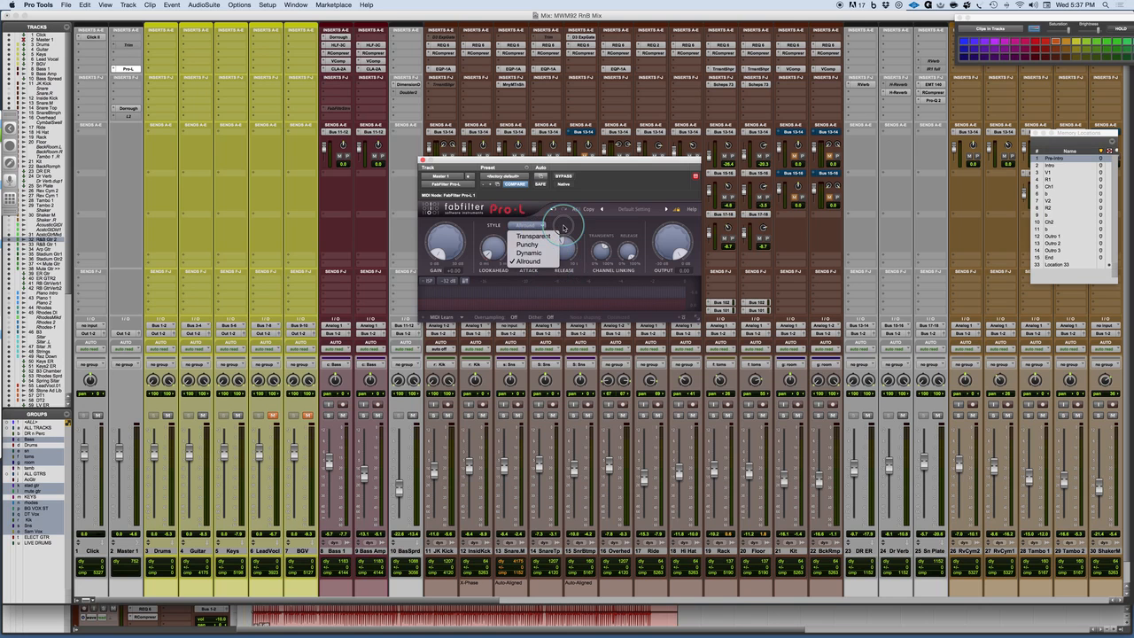
click(519, 247)
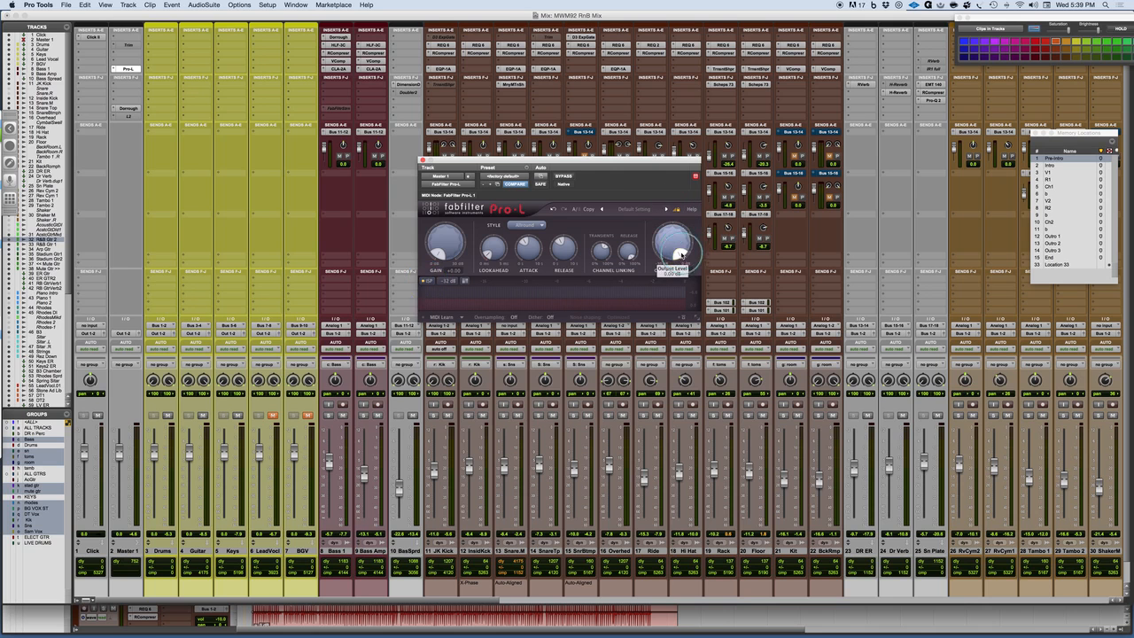
Set the limiter's output level to -0.20 dB and check the meter scale options, keeping -32 dB.
drag(679, 256, 686, 253)
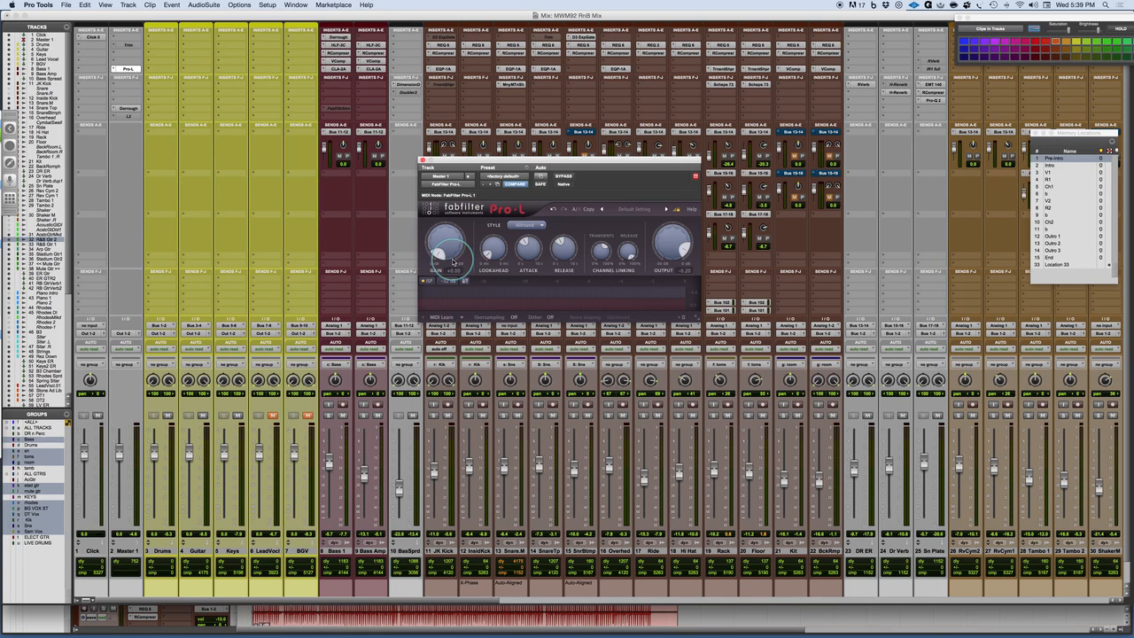
mouse_move(446, 242)
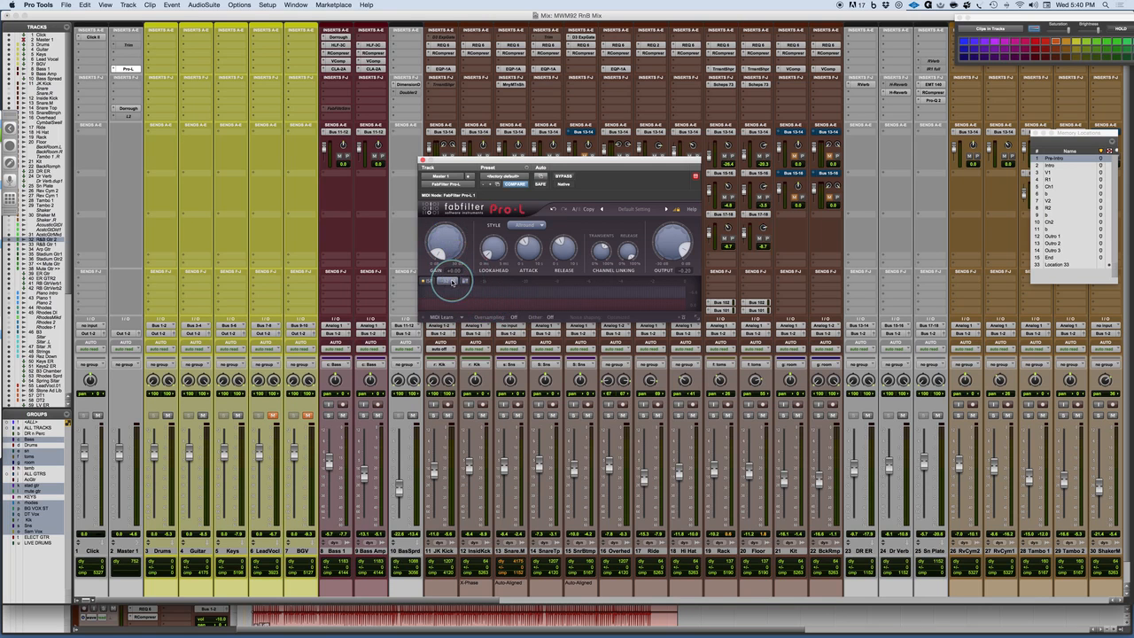
click(452, 281)
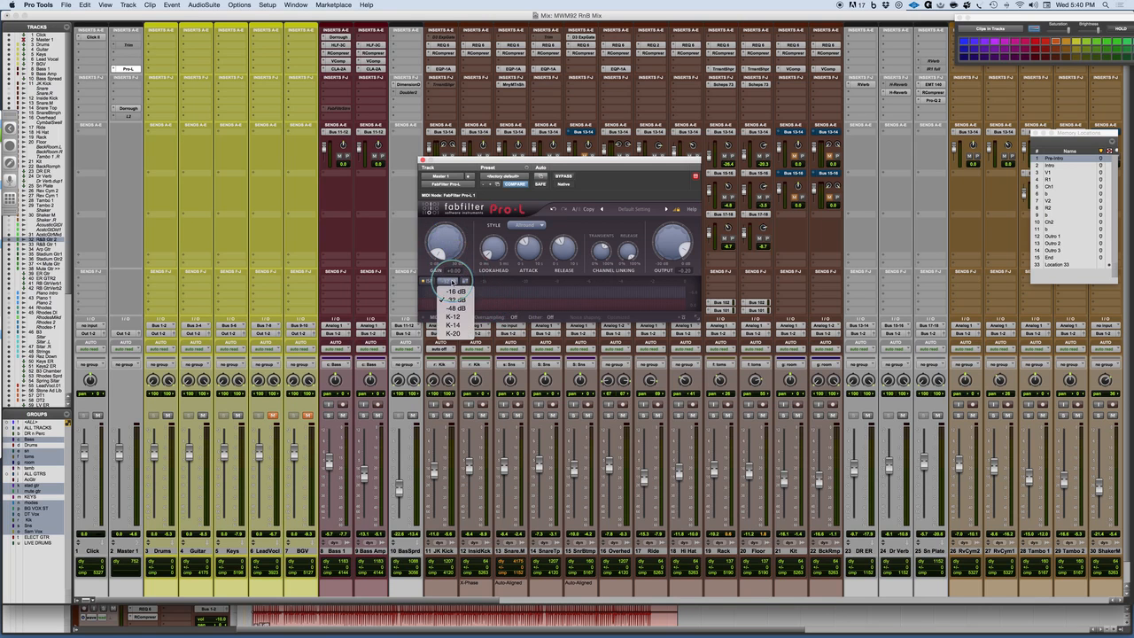
click(506, 290)
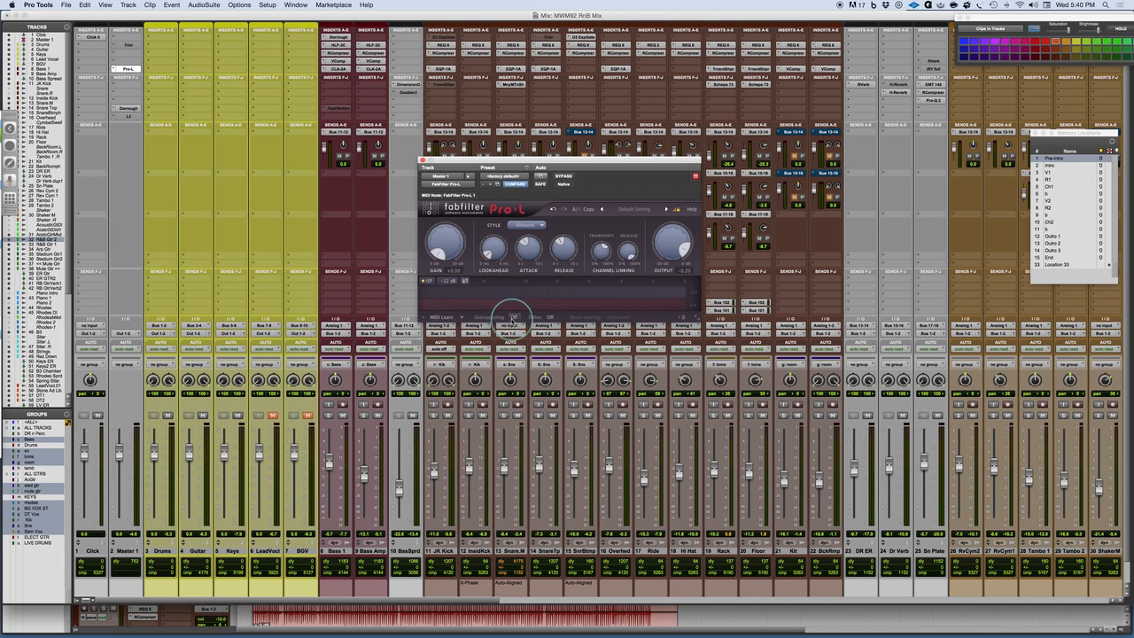
Set the limiter's oversampling to 4x and look over the dither bit depths, keeping dither off.
click(514, 318)
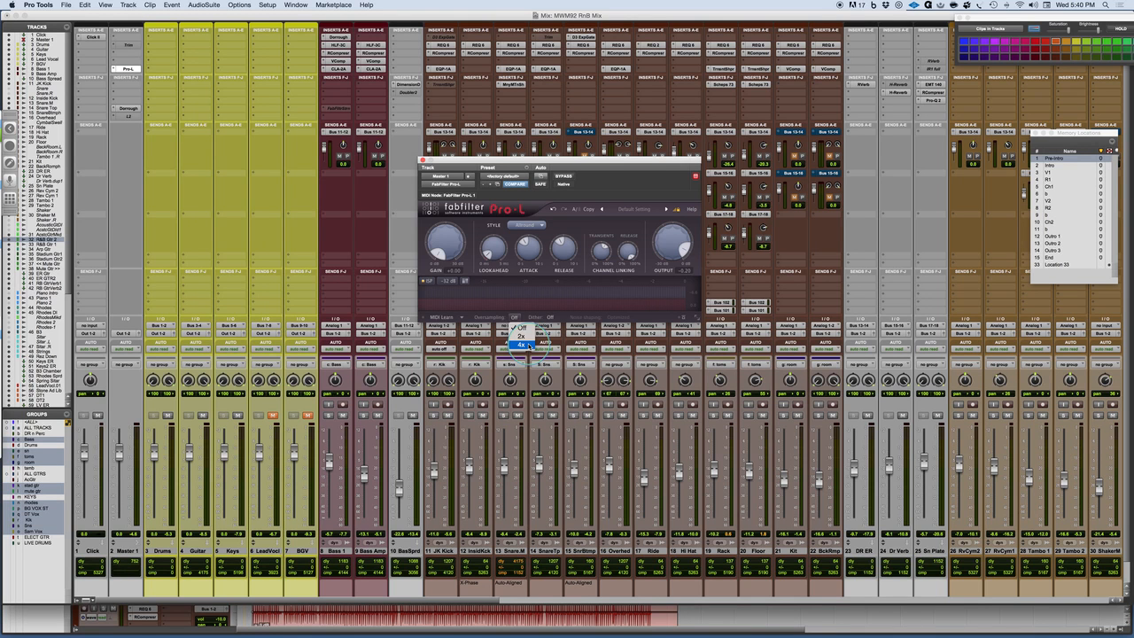
click(523, 345)
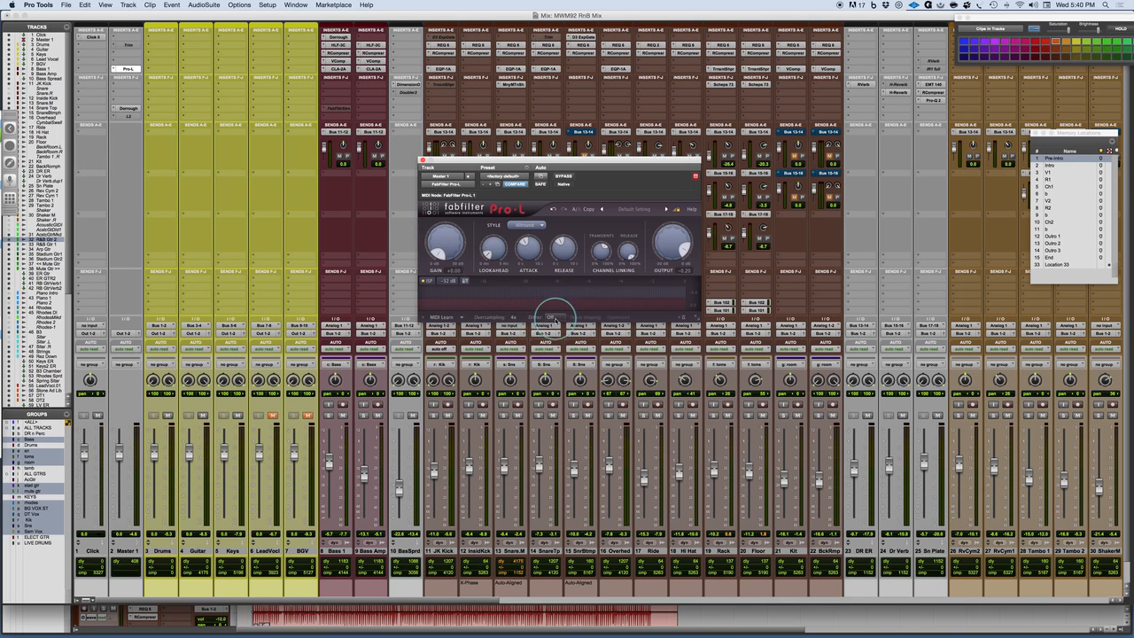
click(558, 318)
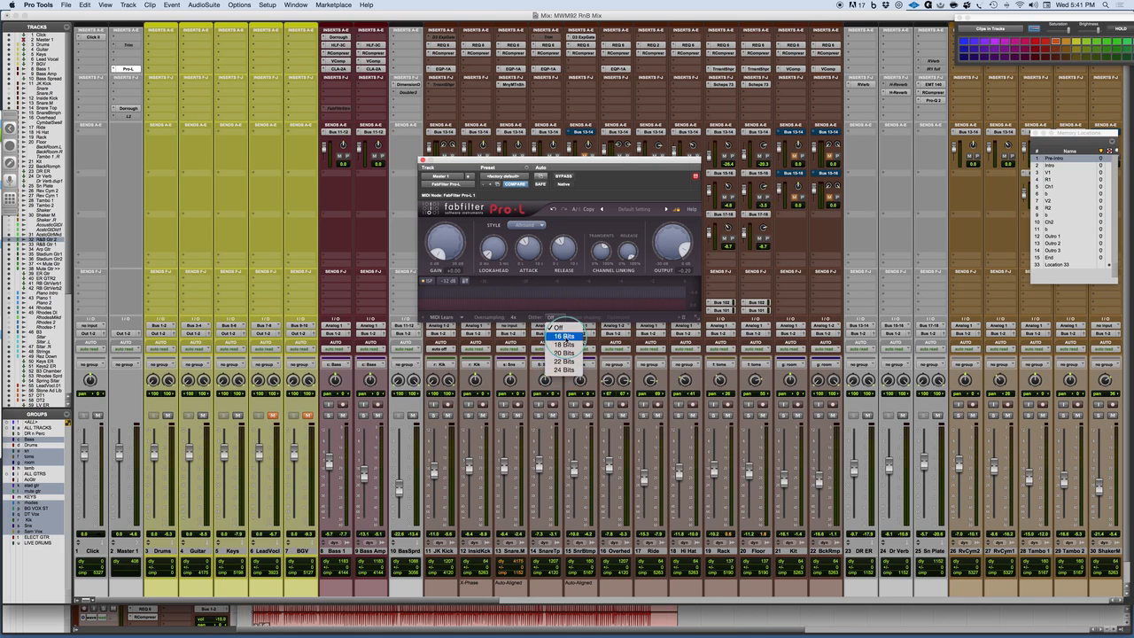
click(572, 311)
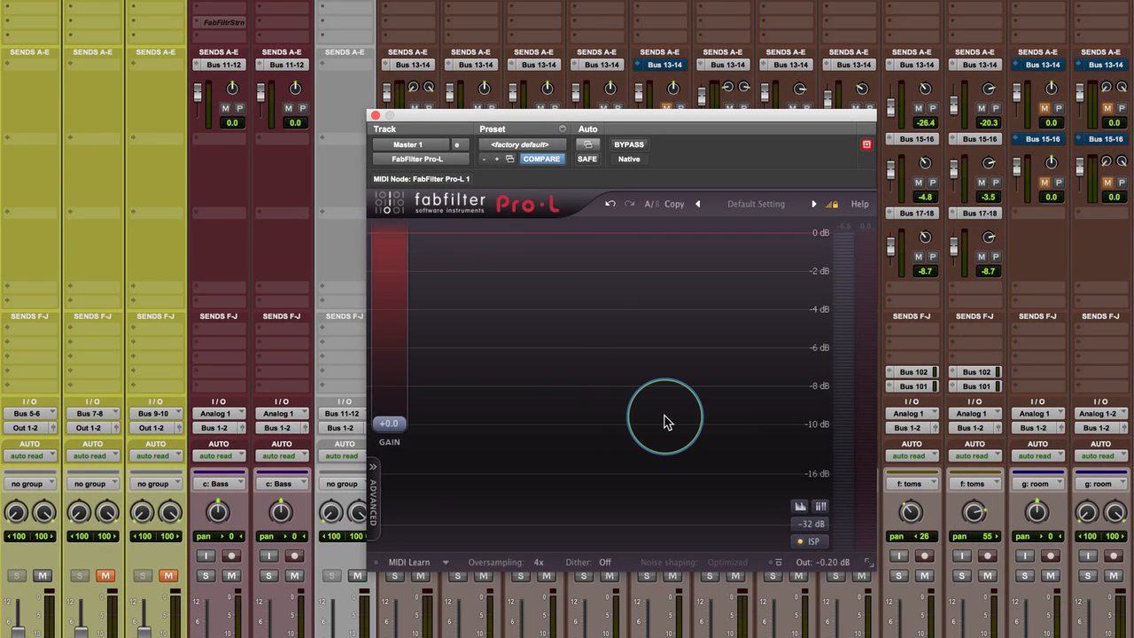
Play the mix through the limiter and briefly reveal and hide its advanced controls.
key(space)
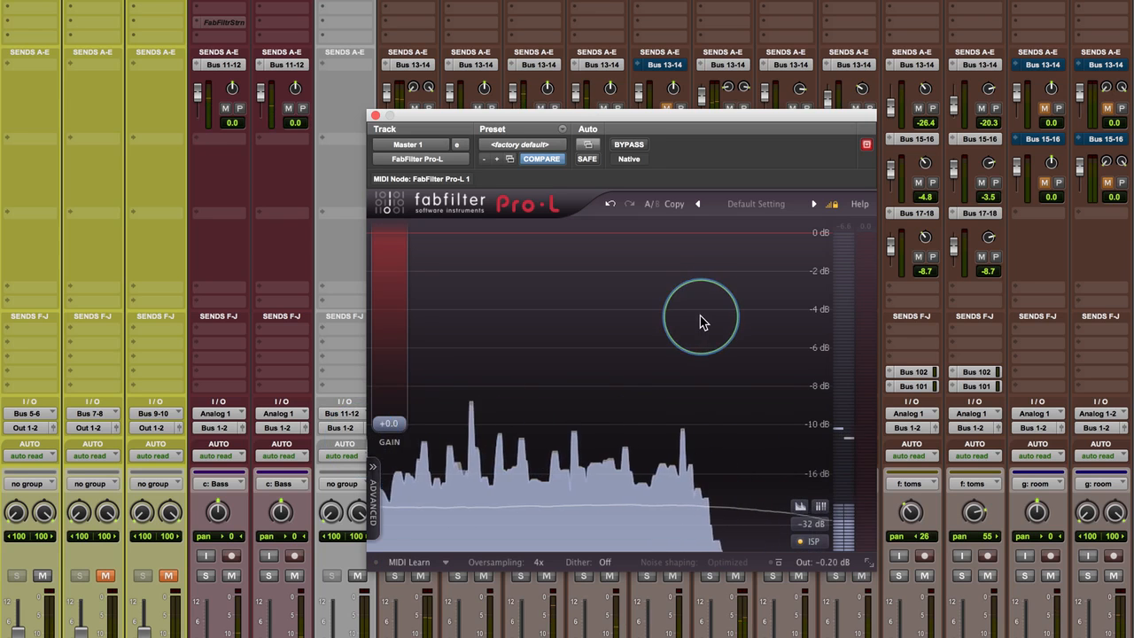
click(372, 470)
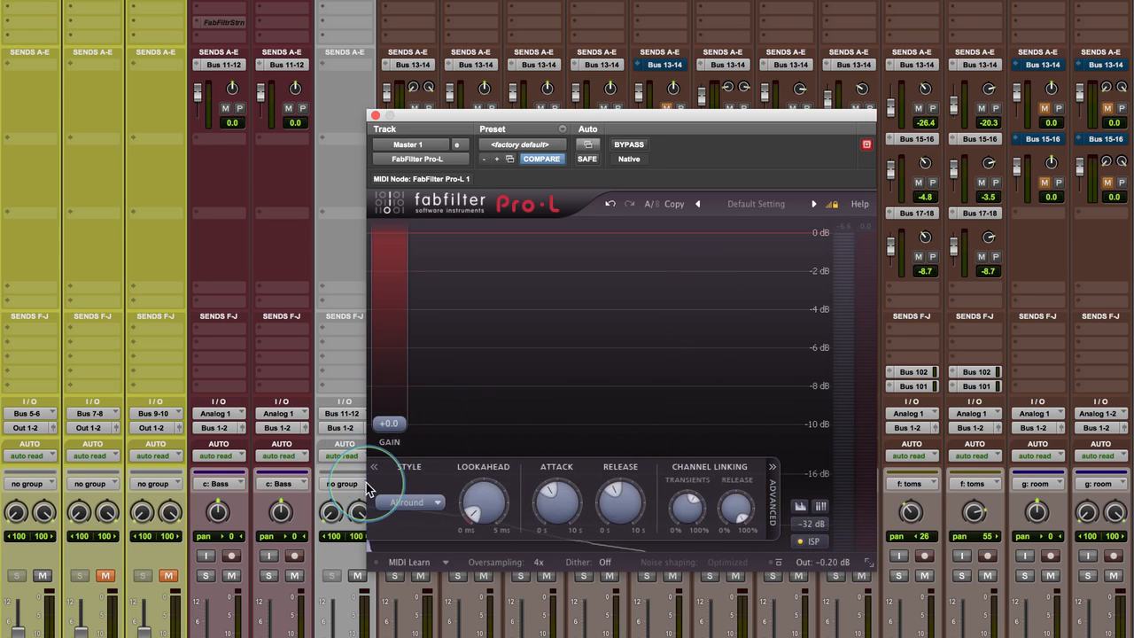
click(774, 470)
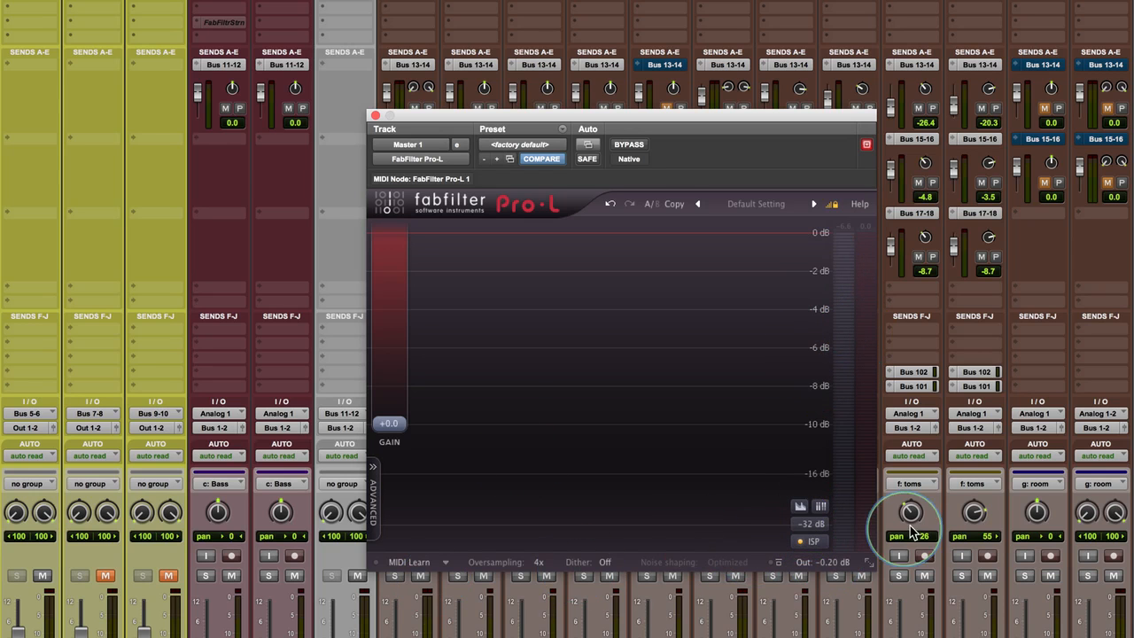
With the advanced controls shown, raise the limiter's gain to about +12.8 dB with output linked down to -13.01 dB, and hide the controls.
mouse_move(381, 414)
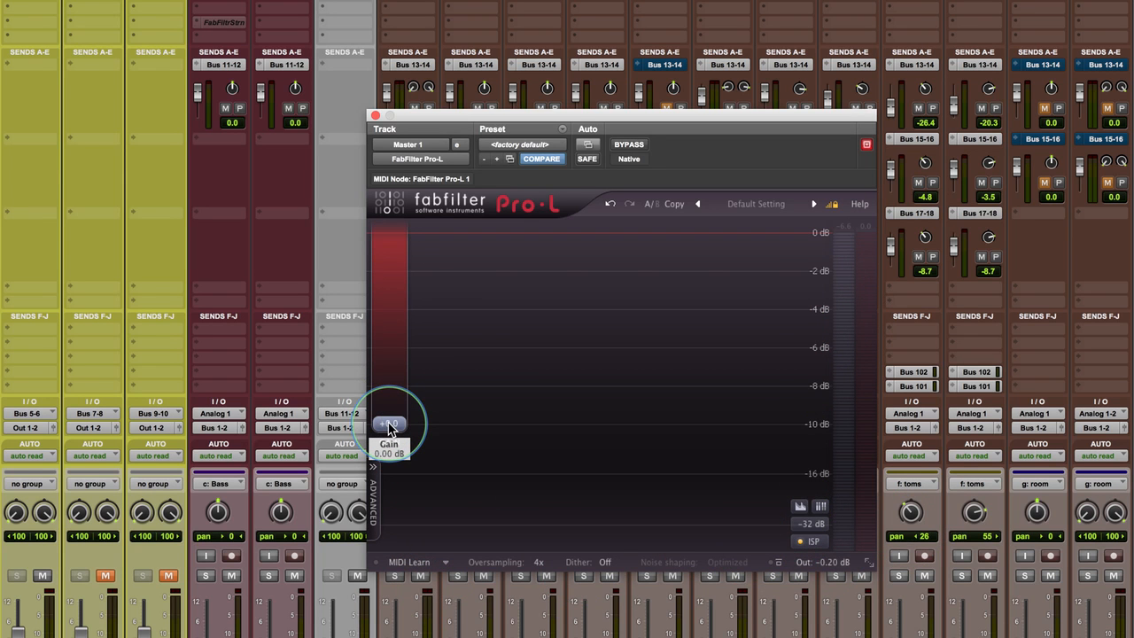
click(370, 494)
mouse_move(397, 422)
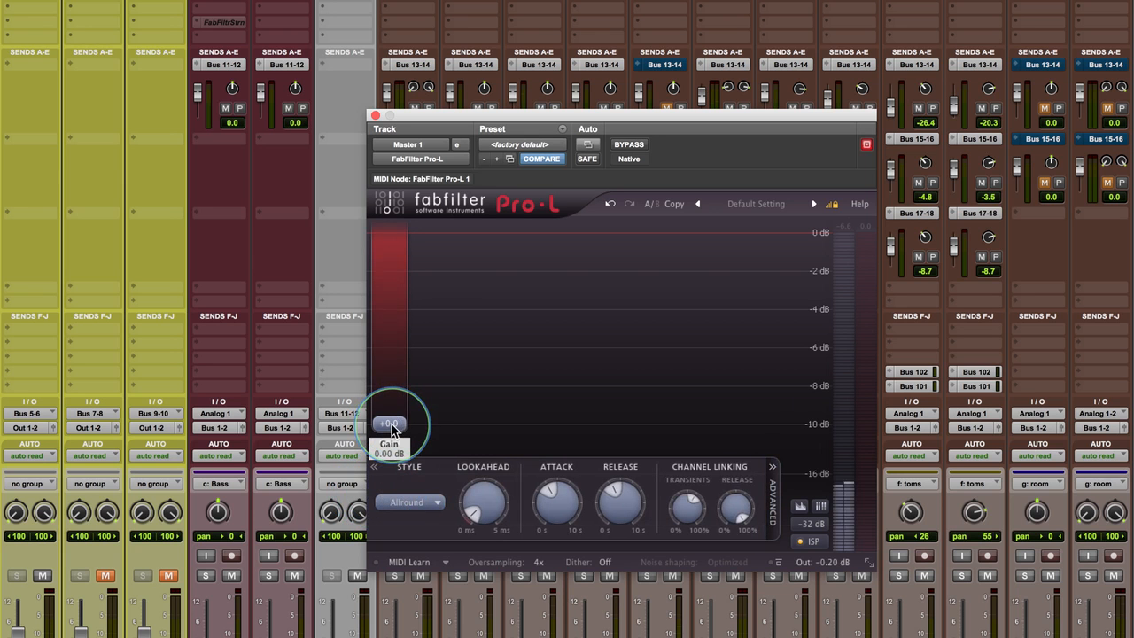
mouse_move(392, 429)
mouse_down()
mouse_move(394, 387)
mouse_move(390, 461)
mouse_move(392, 388)
mouse_move(393, 427)
mouse_up()
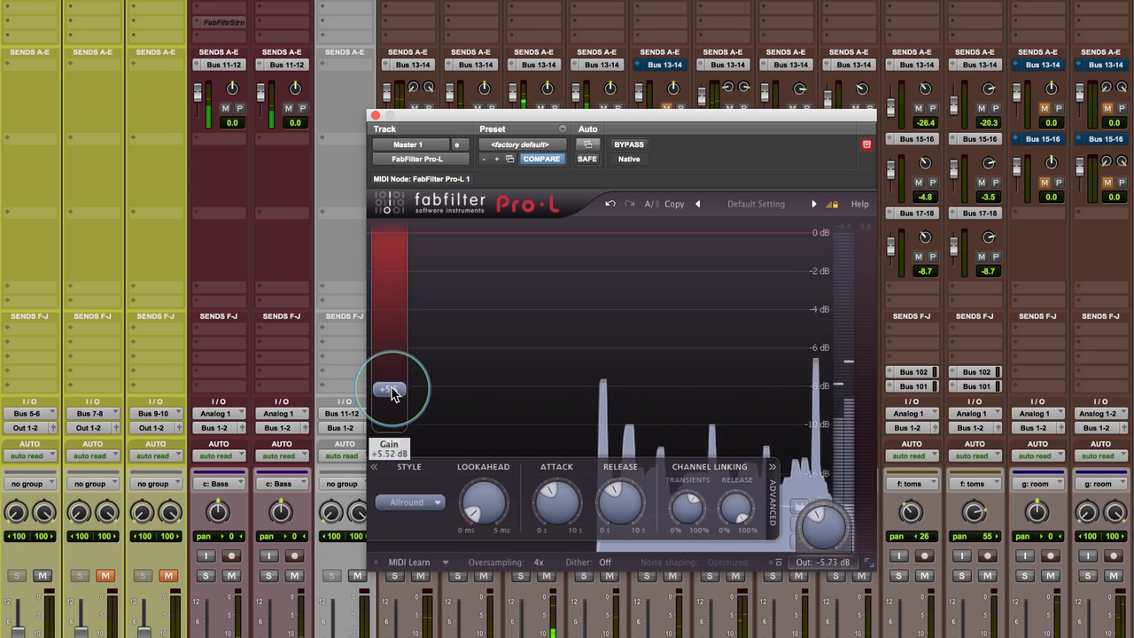
drag(391, 383, 394, 348)
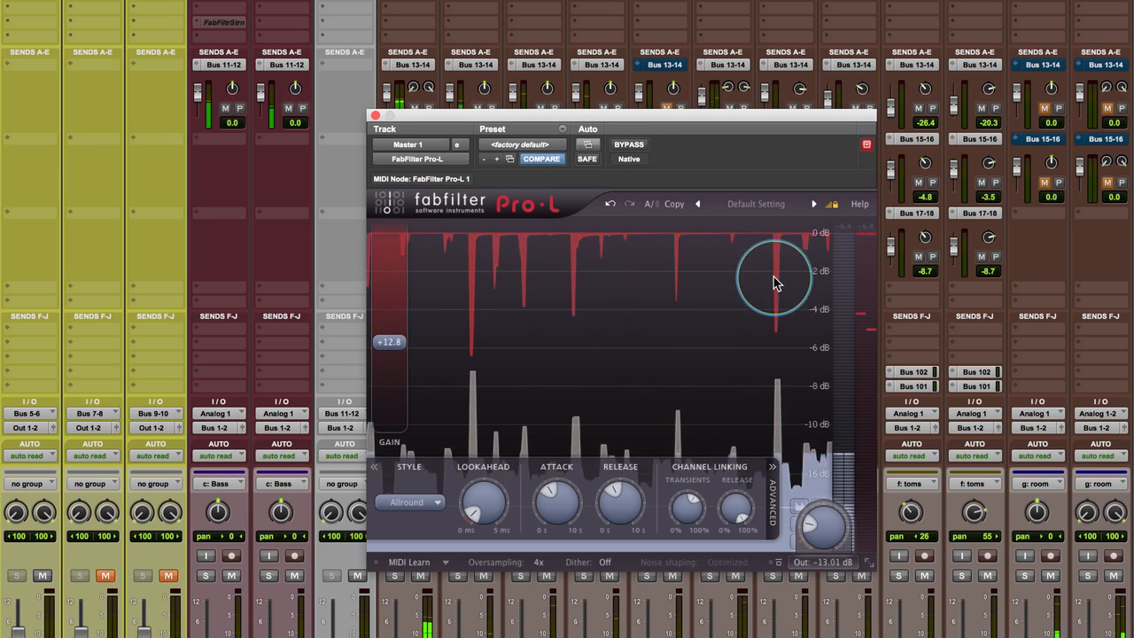
click(773, 467)
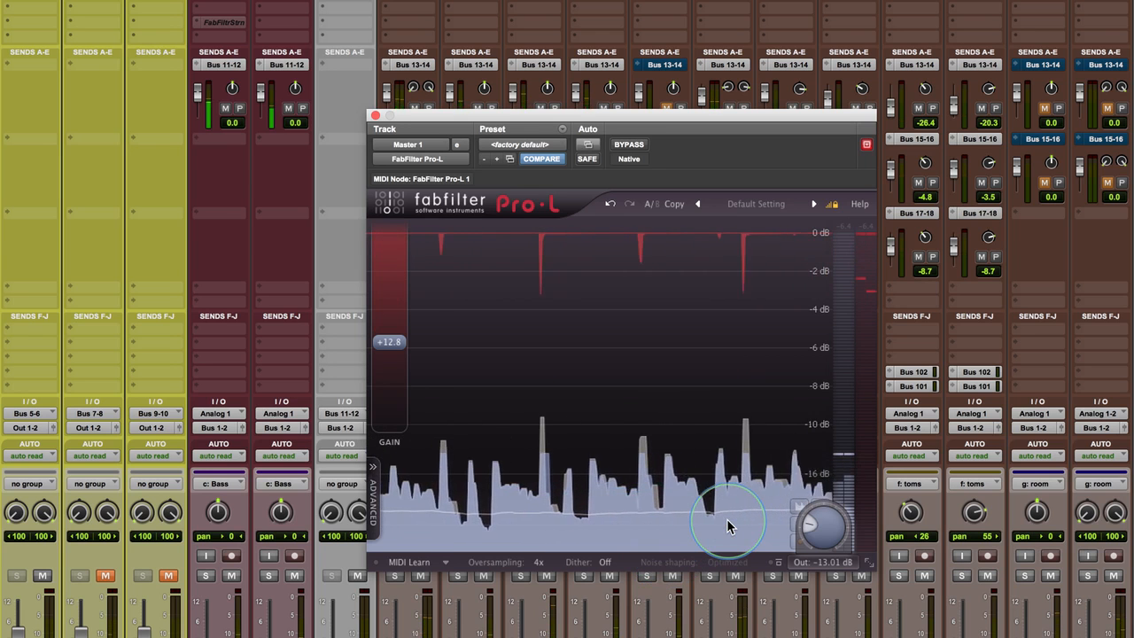
Compare the playing mix with the limiter bypassed and active, switching back and forth twice.
click(624, 145)
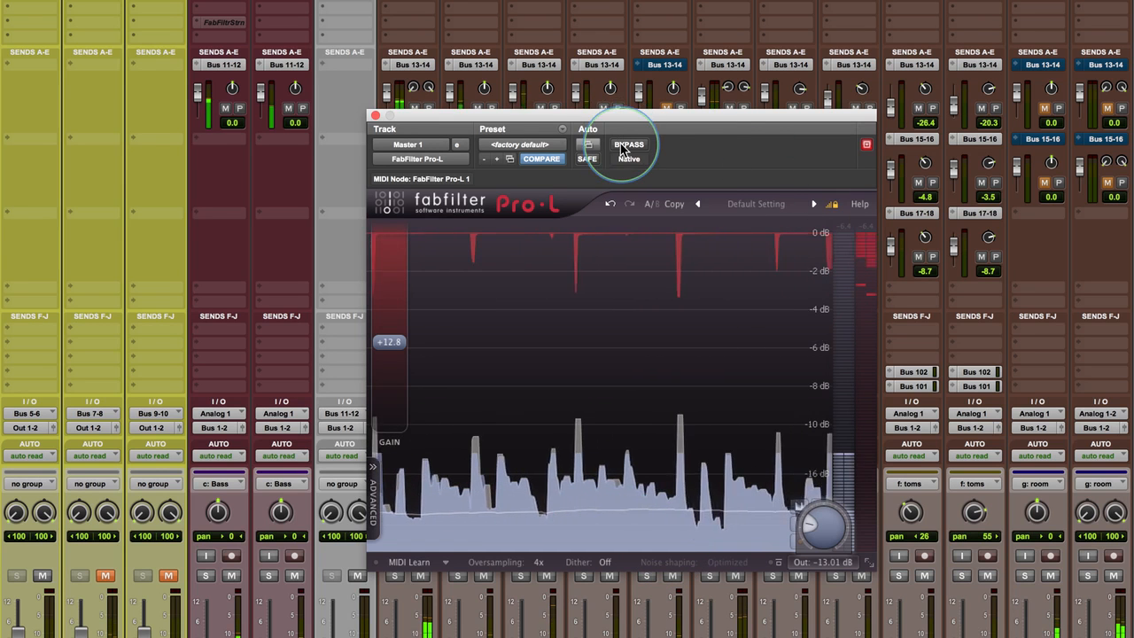
click(625, 145)
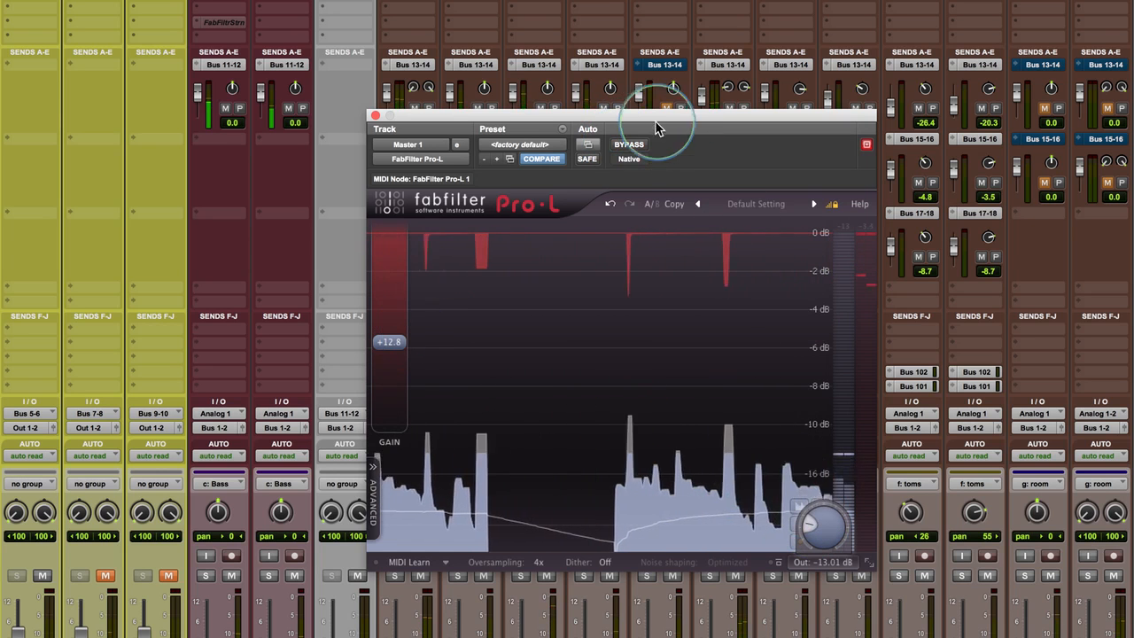
click(640, 146)
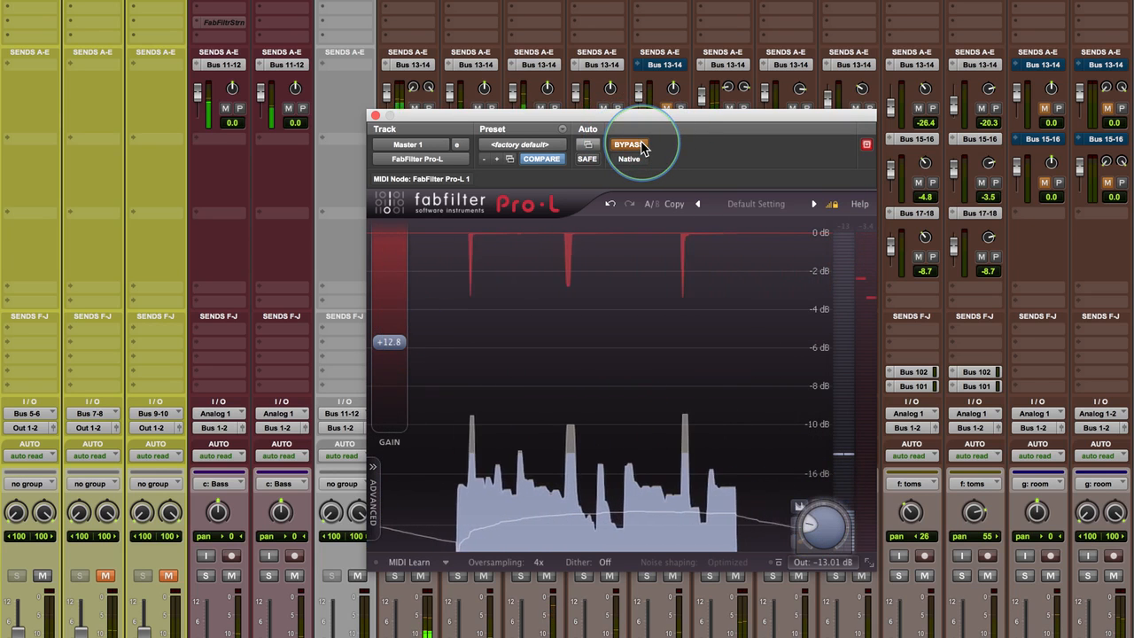
click(642, 146)
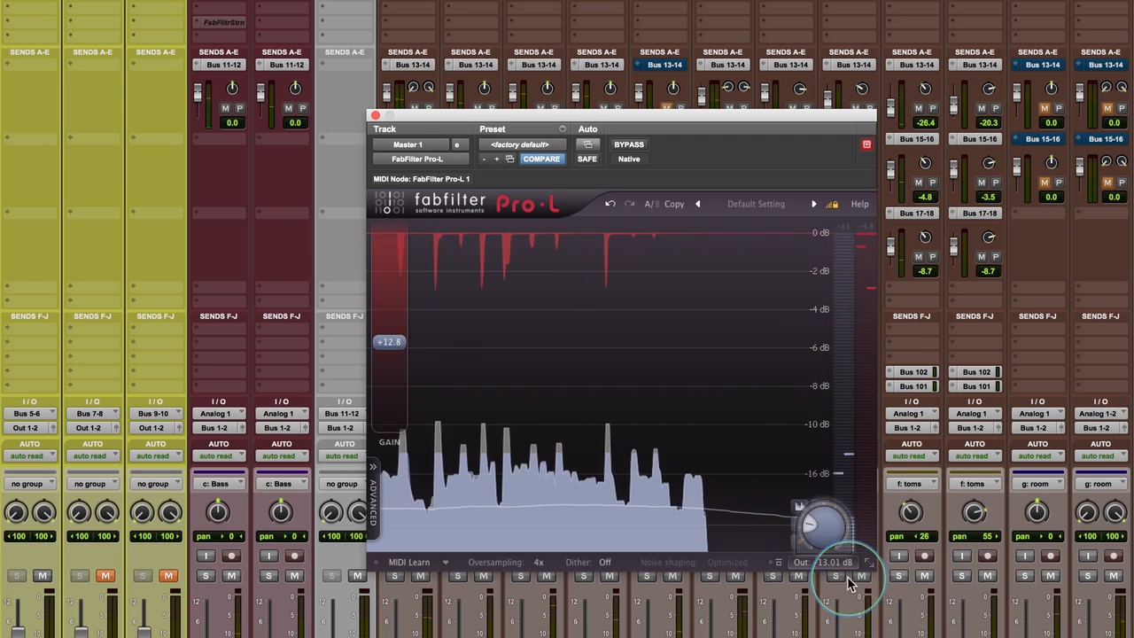
Set the limiter's meter scale to -16 dB and play the mix to watch the gain reduction.
mouse_move(827, 537)
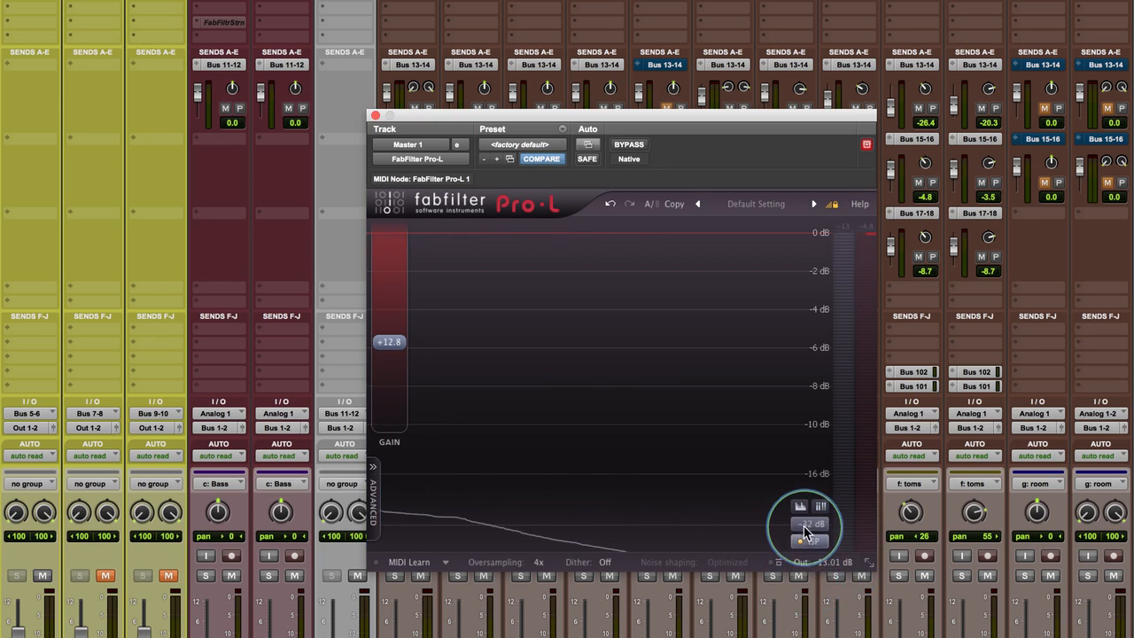
click(806, 526)
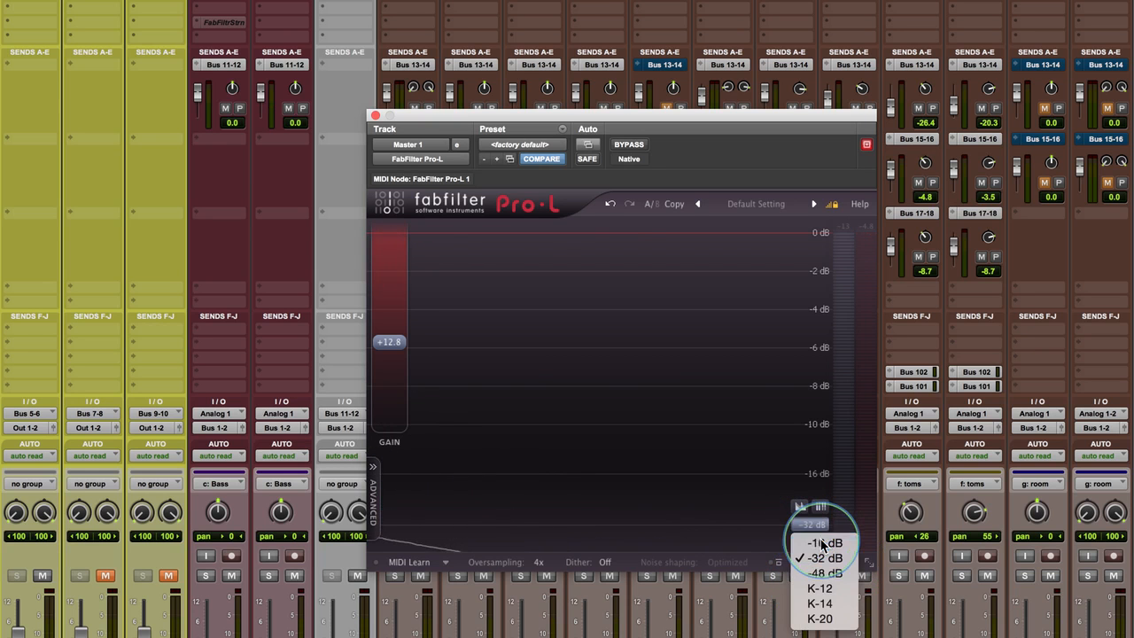
click(824, 543)
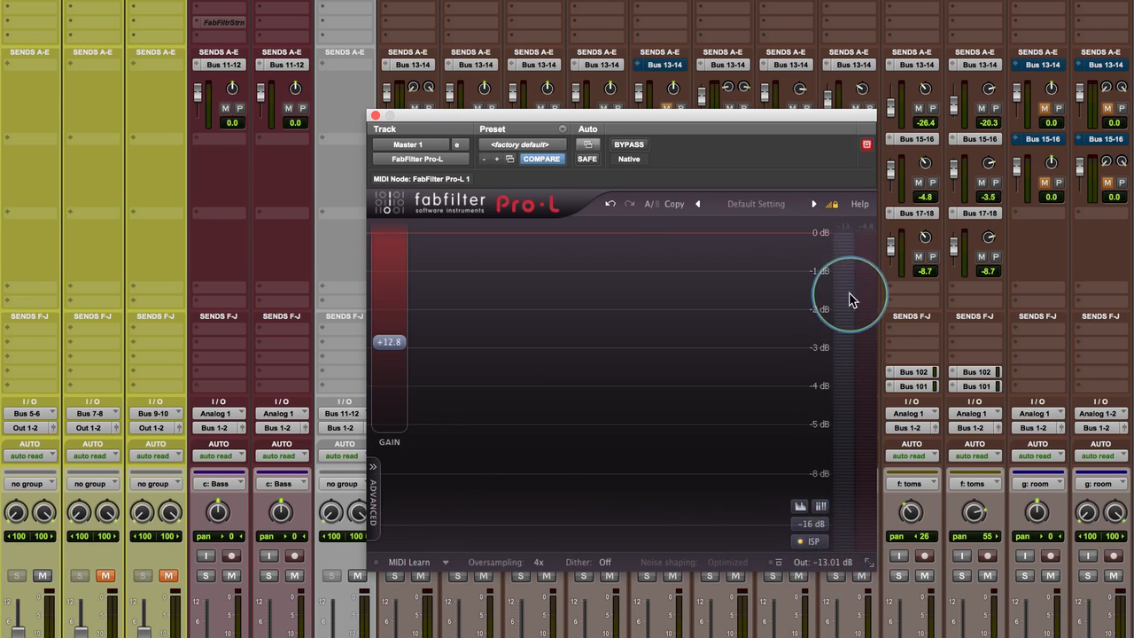
key(space)
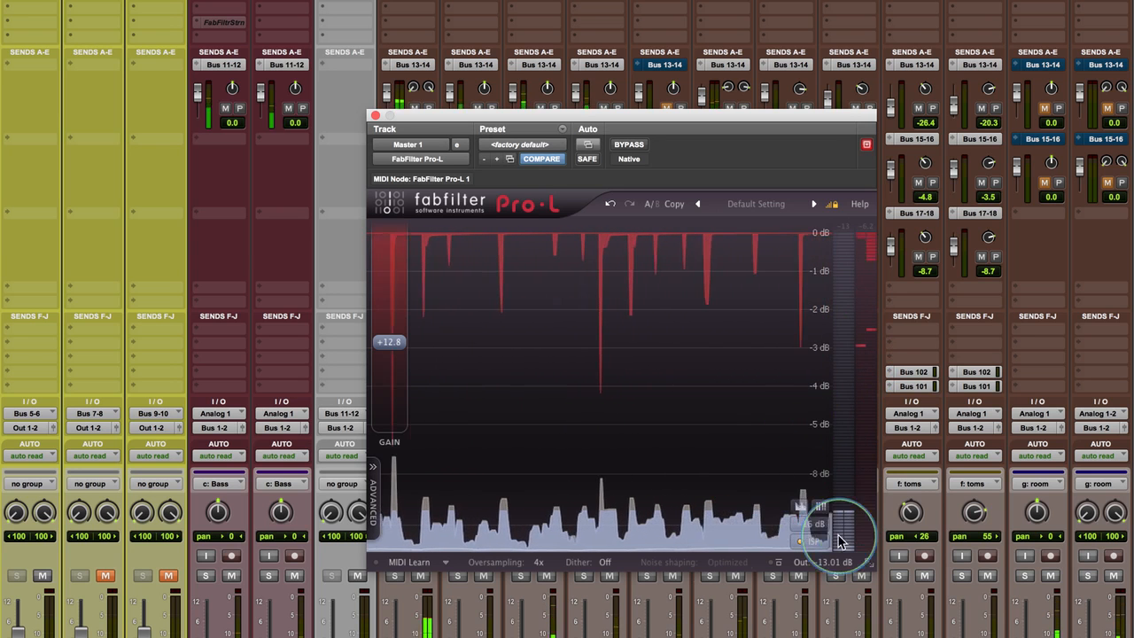
Switch the limiter's meter scale to -48 dB.
click(813, 524)
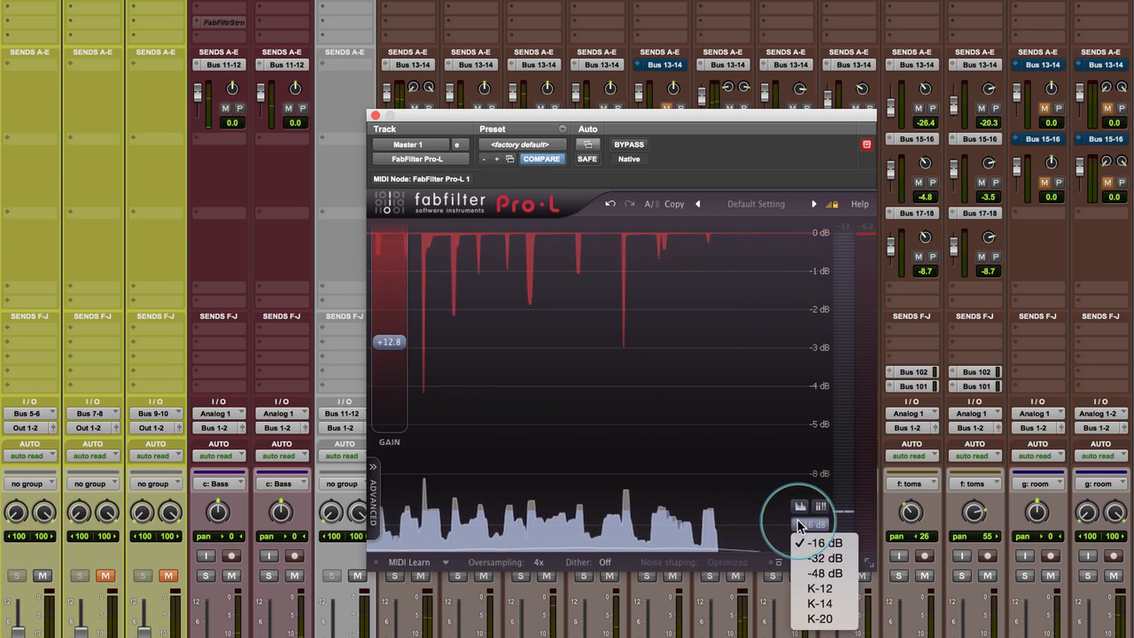
click(814, 574)
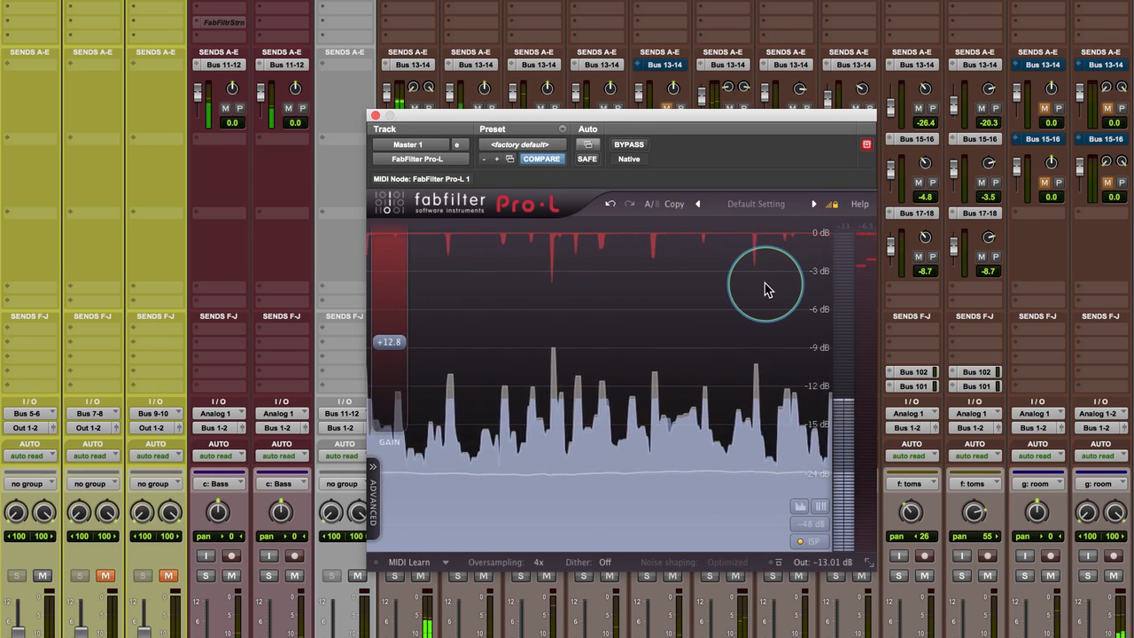
Switch the limiter's meter scale to K-12 and then to K-14.
click(812, 524)
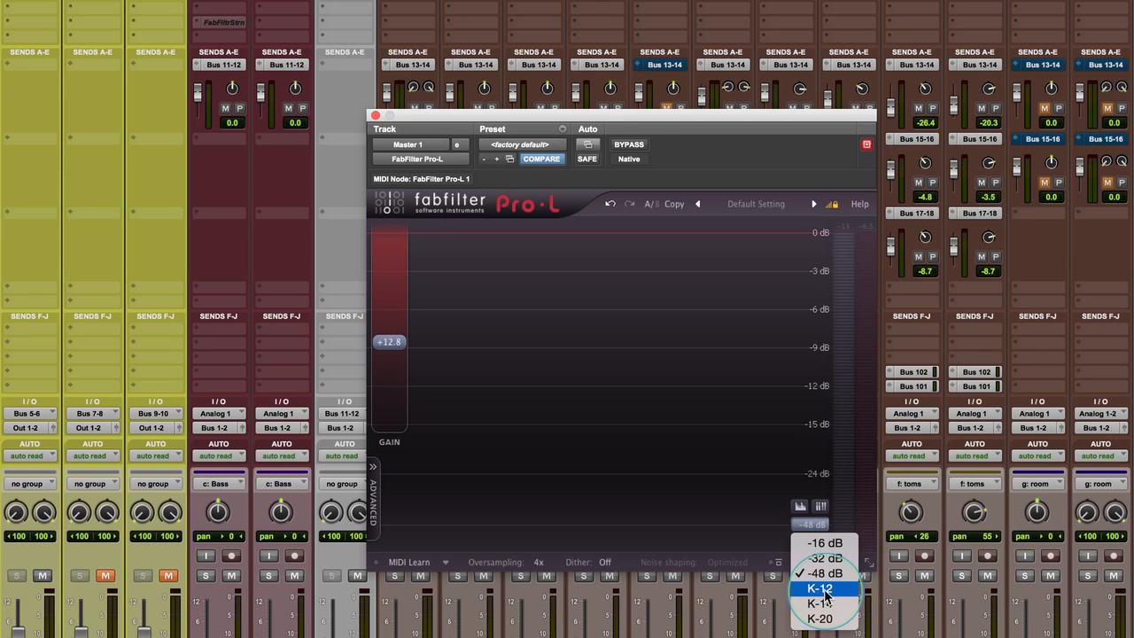
click(825, 595)
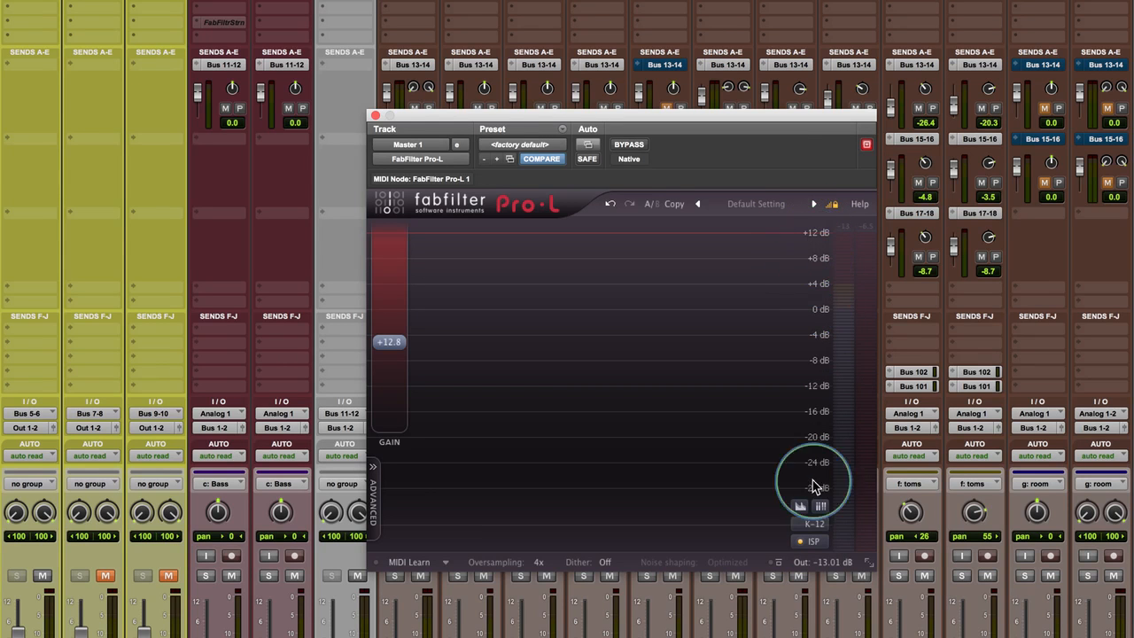
click(814, 525)
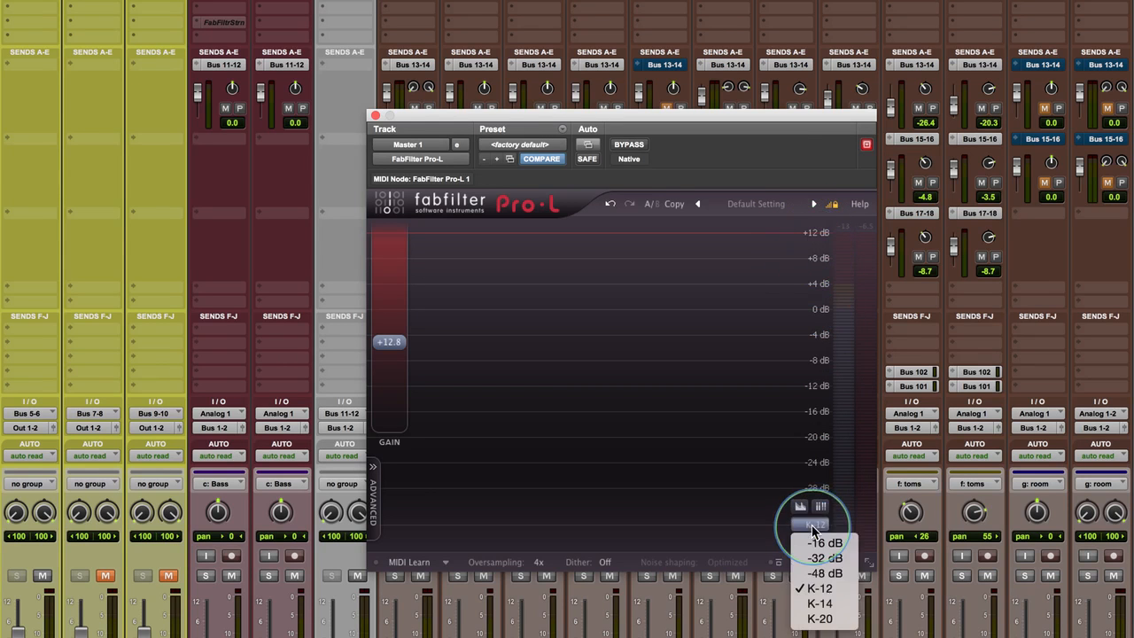
click(849, 608)
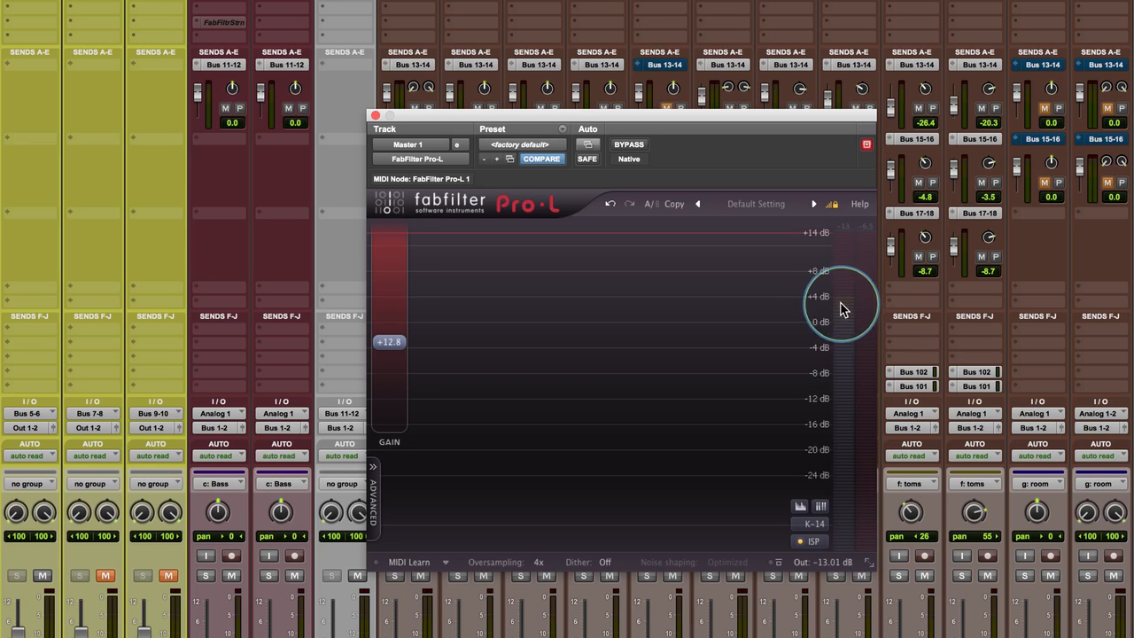
key(space)
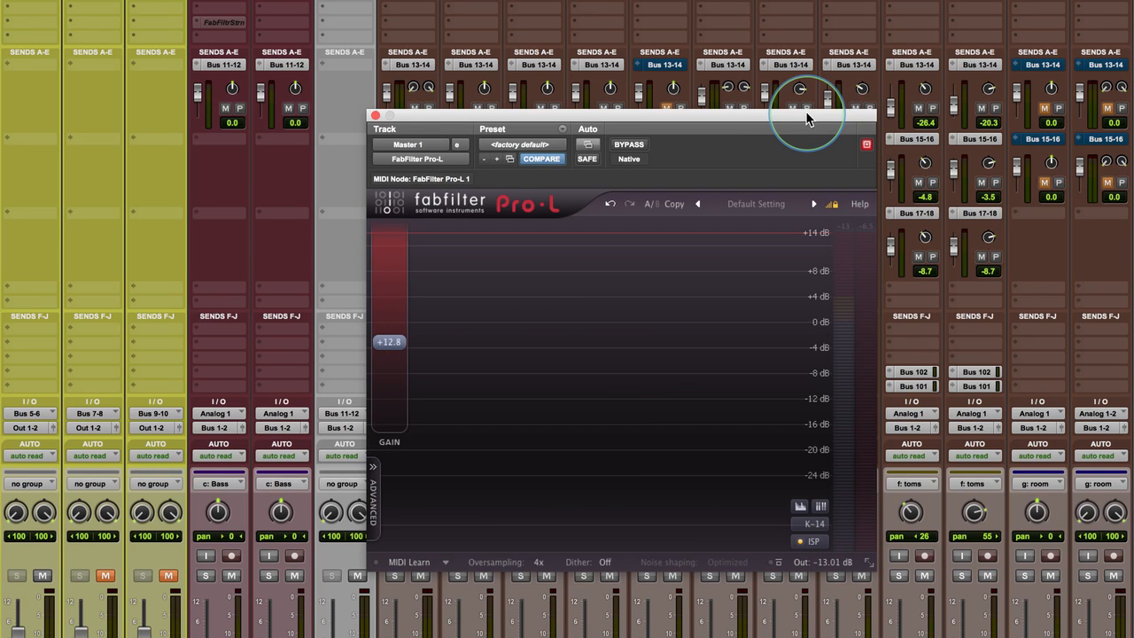
Open the L2 limiter on the Master 1 track, set its threshold to 0.0, lower its output ceiling and play the mix.
key(super+equal)
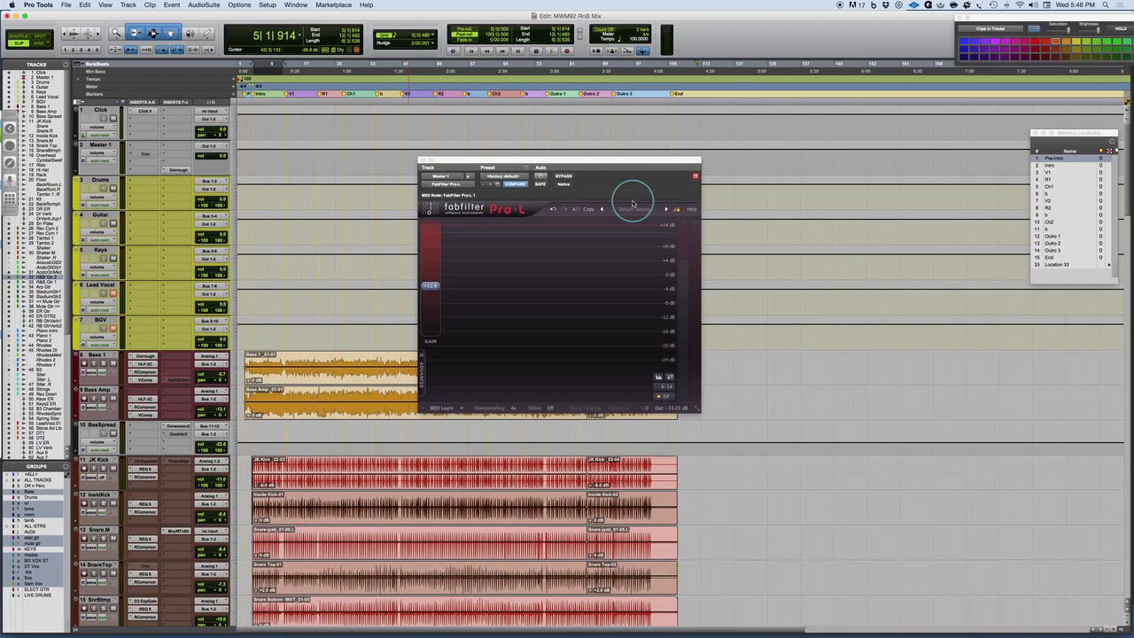
key(super+equal)
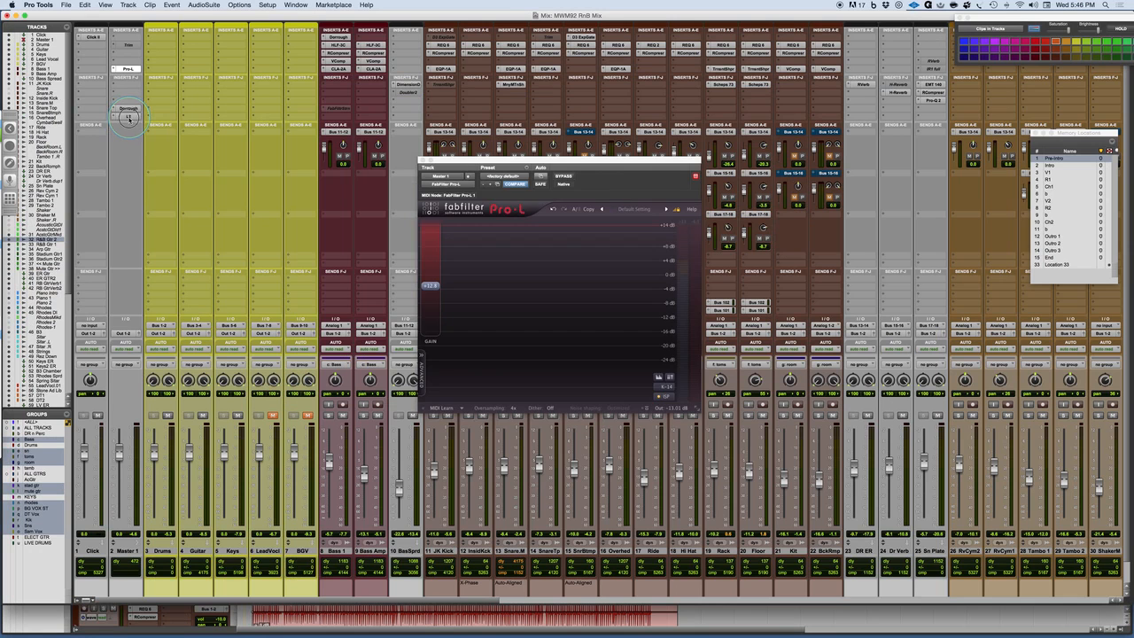
click(129, 117)
click(448, 235)
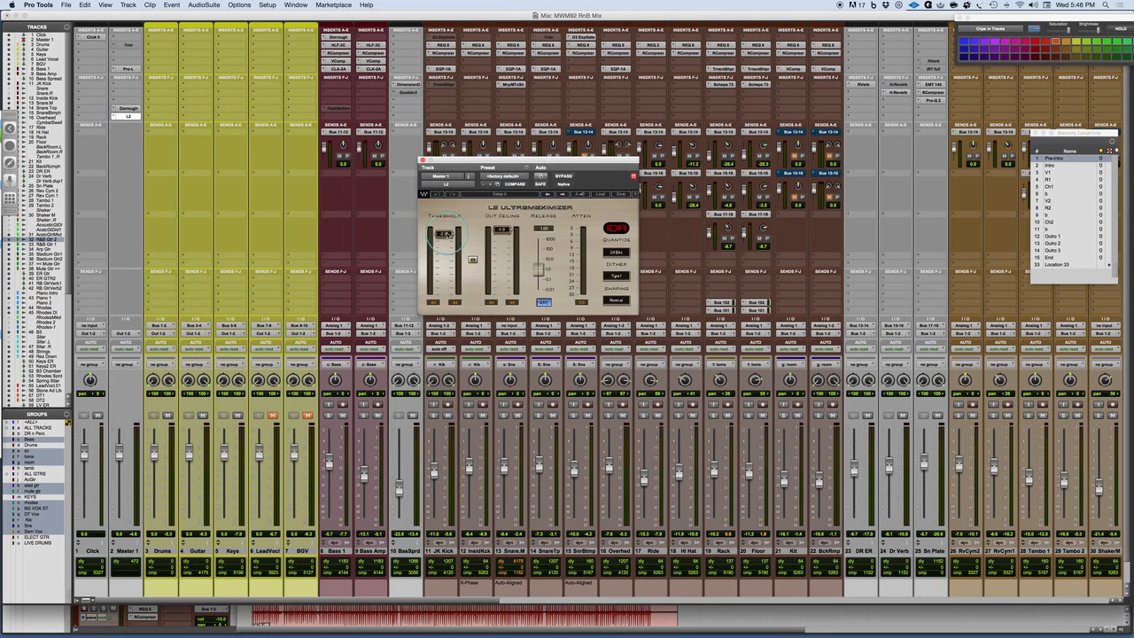
click(580, 194)
click(500, 195)
drag(446, 234, 444, 198)
drag(501, 231, 502, 268)
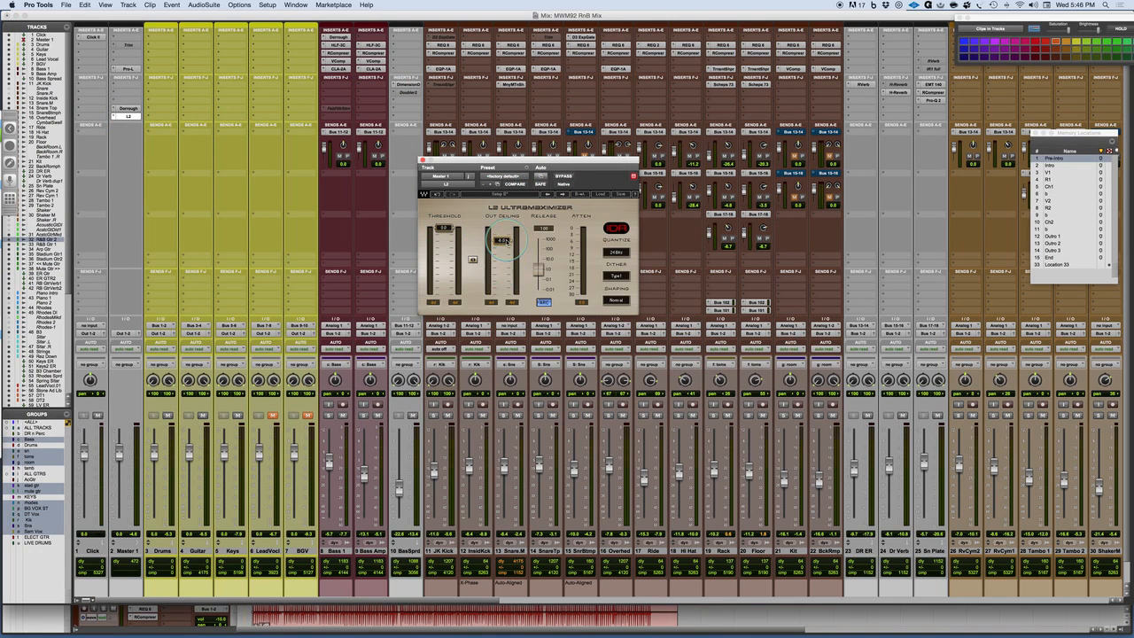
key(space)
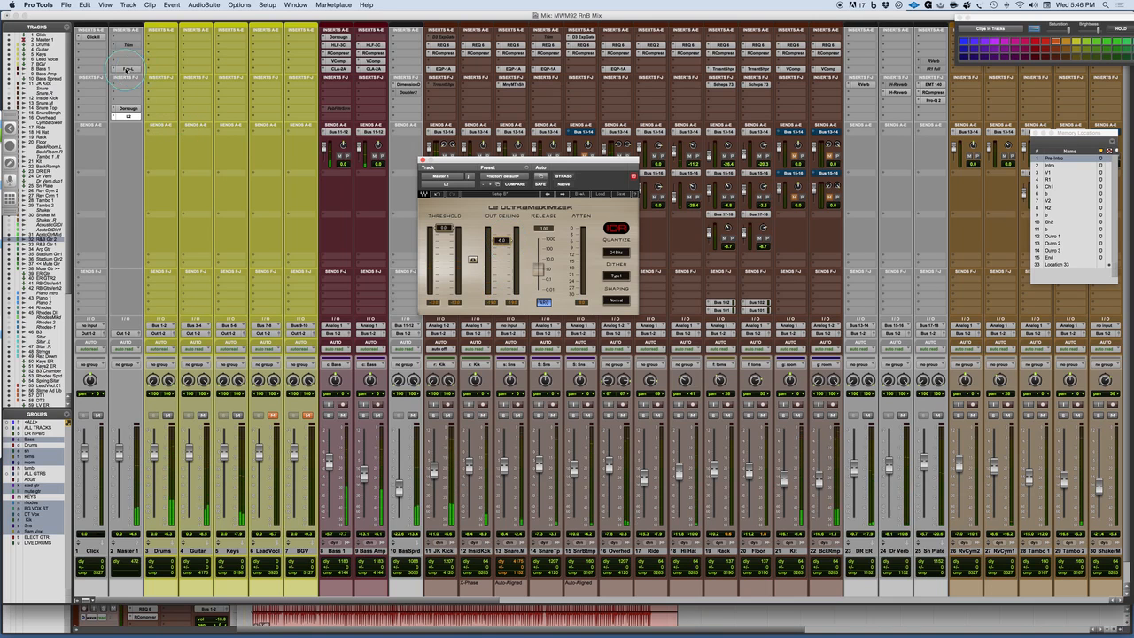
Reopen Pro-L on the Master 1 track, raise its output level to -0.20 dB and play the mix.
click(127, 68)
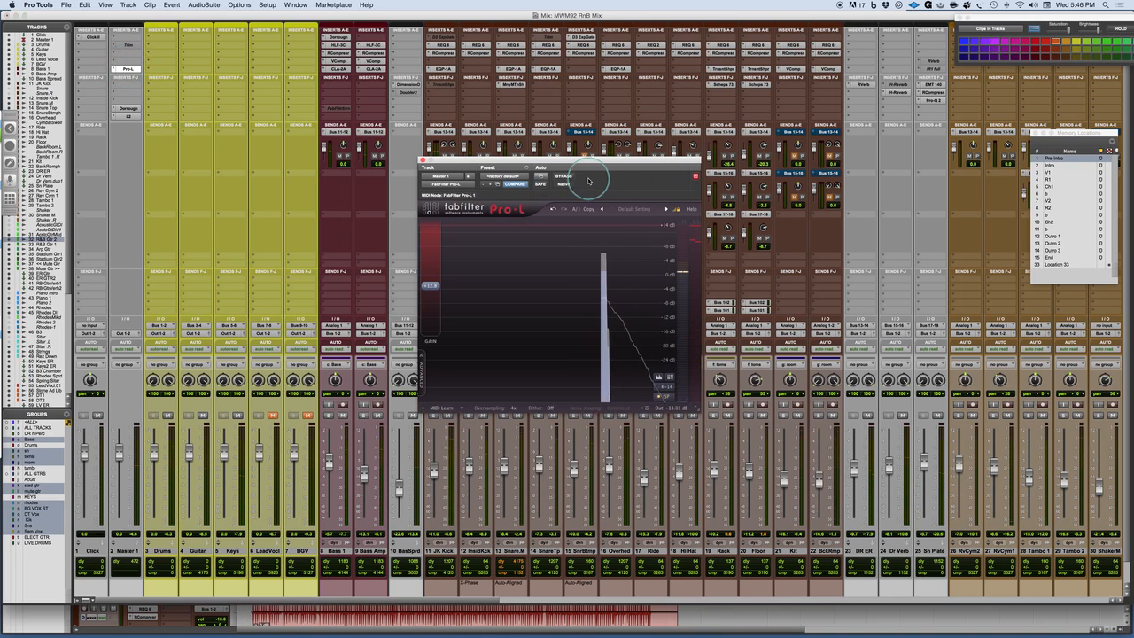
drag(665, 164, 709, 168)
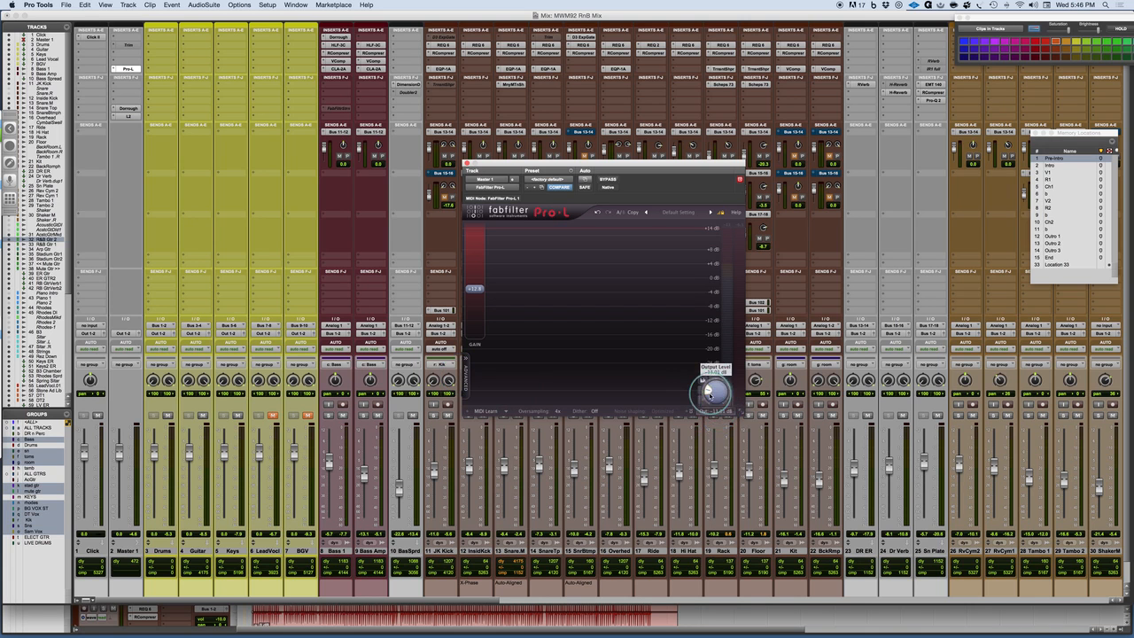
drag(731, 387, 734, 398)
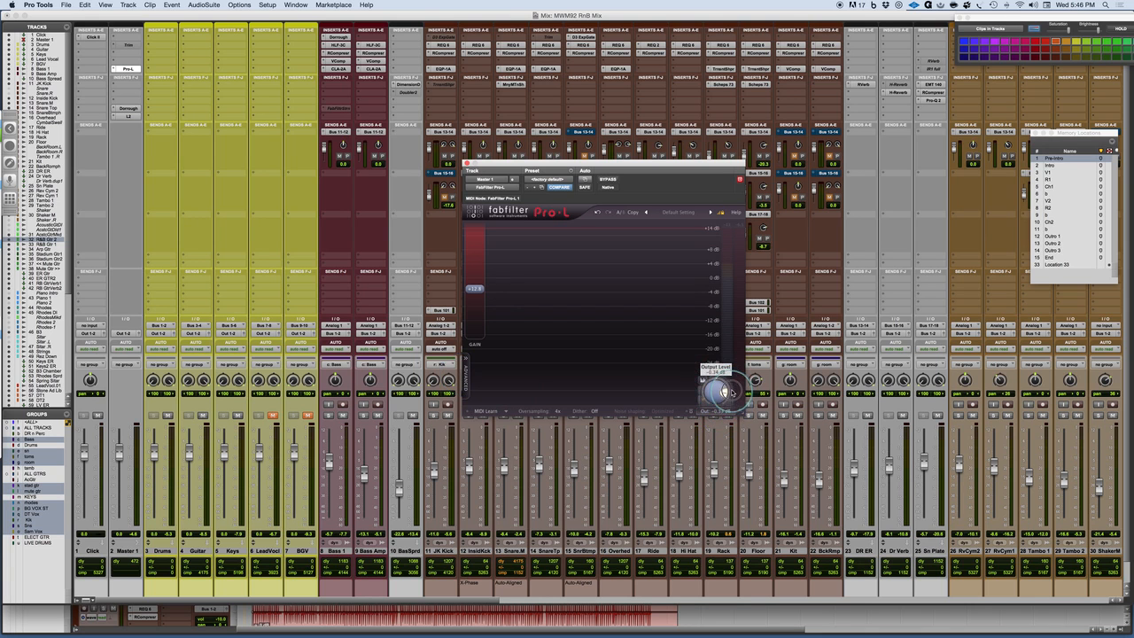
mouse_move(733, 391)
mouse_down()
mouse_move(724, 382)
mouse_move(732, 399)
mouse_up()
key(space)
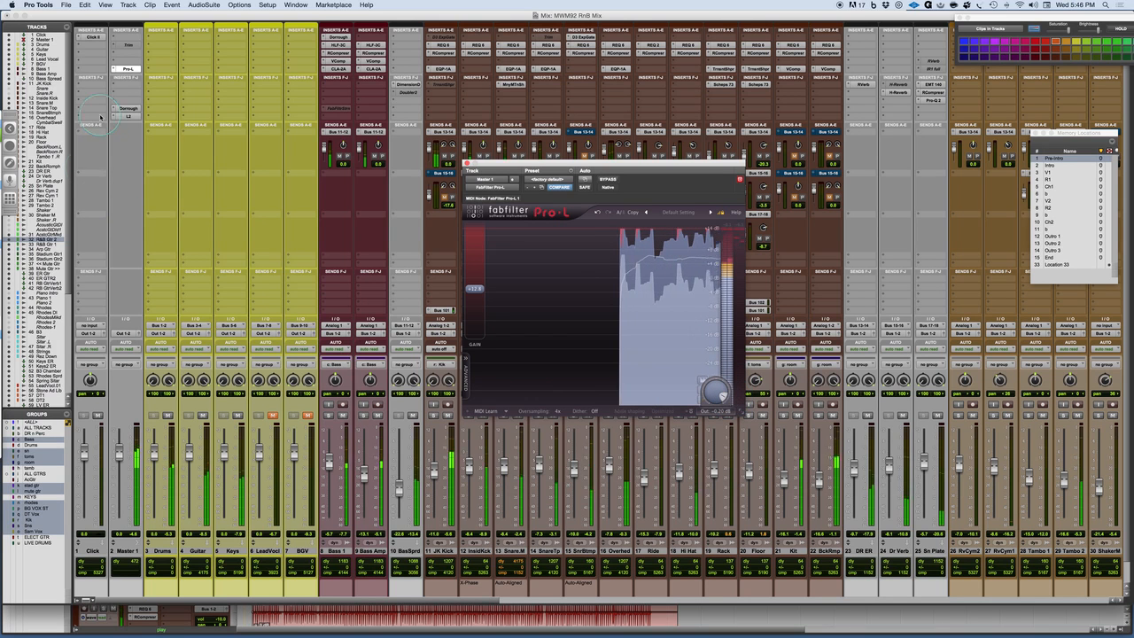
Show the L2 limiter alongside Pro-L and adjust its output ceiling while the mix plays.
click(126, 115)
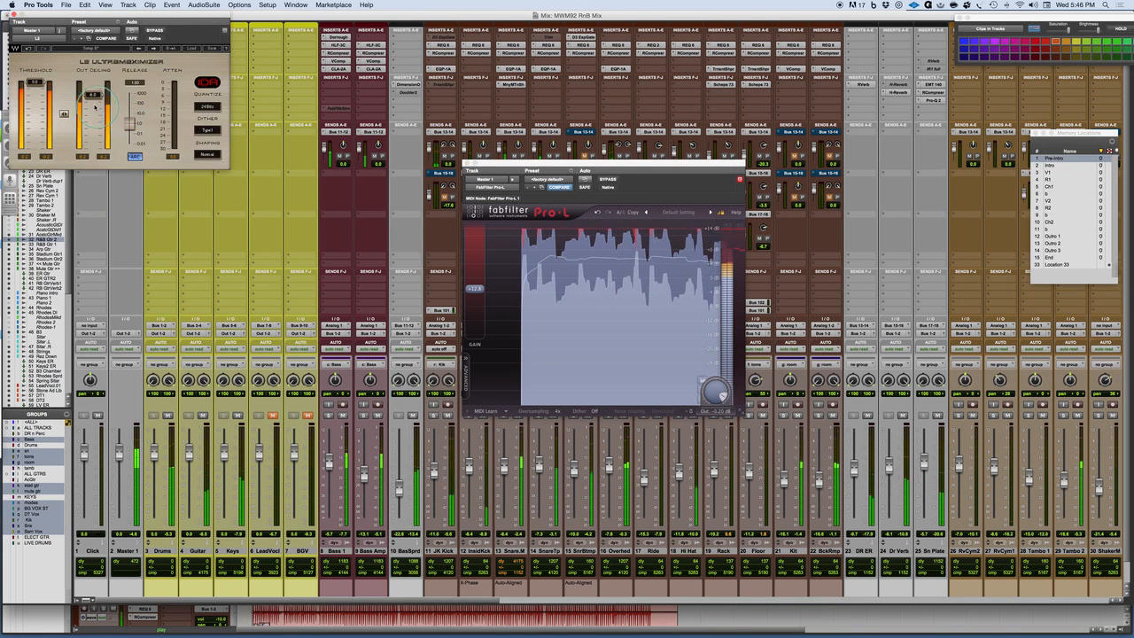
drag(93, 97, 95, 120)
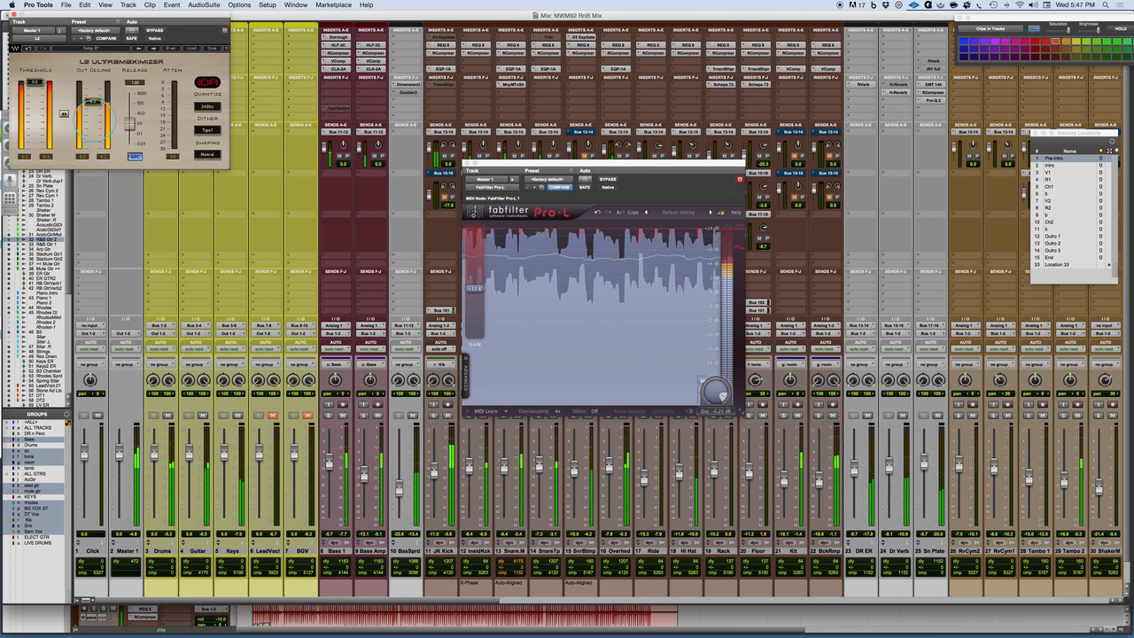
drag(94, 121, 95, 106)
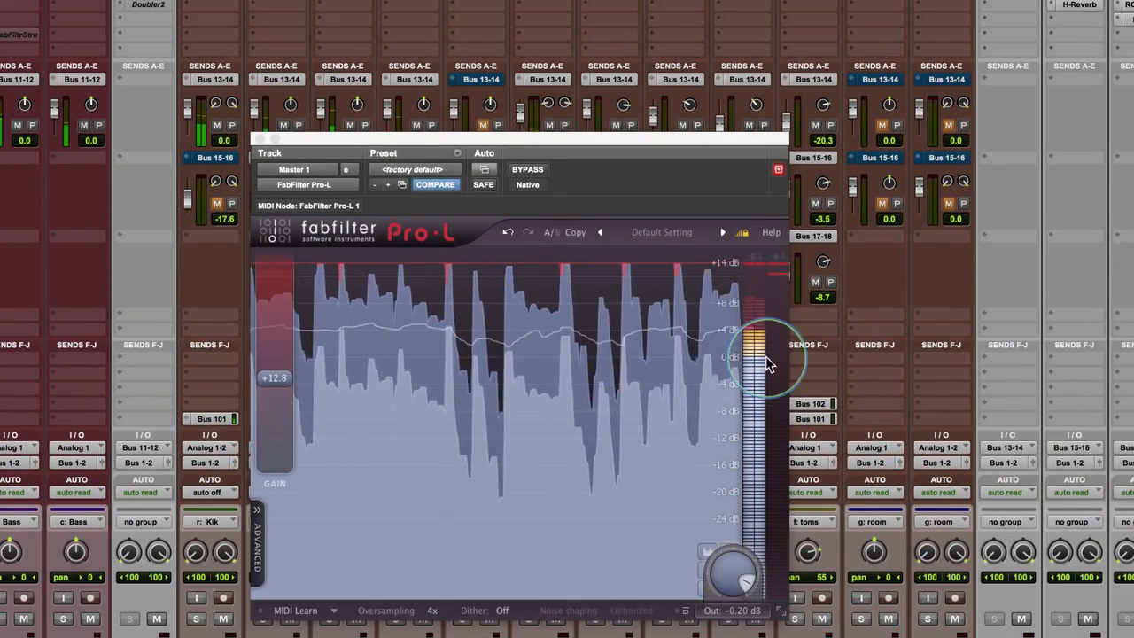
Change Pro-L's meter scale to -16 dB and then to -32 dB during playback, and stop the mix.
click(757, 264)
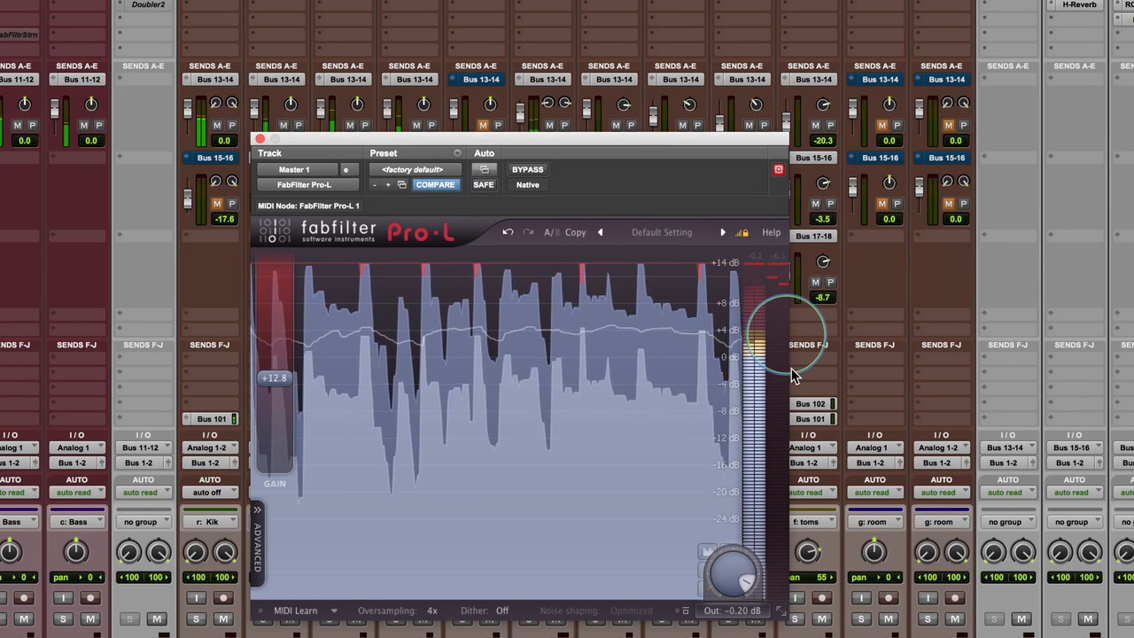
scroll(860, 468, down, 1)
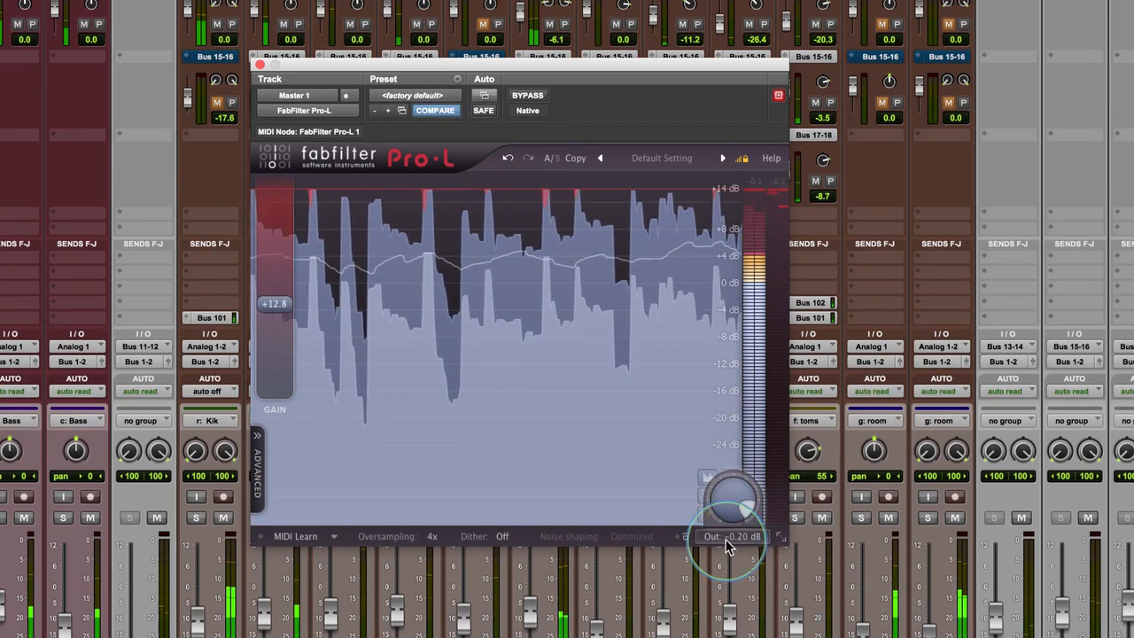
mouse_move(739, 506)
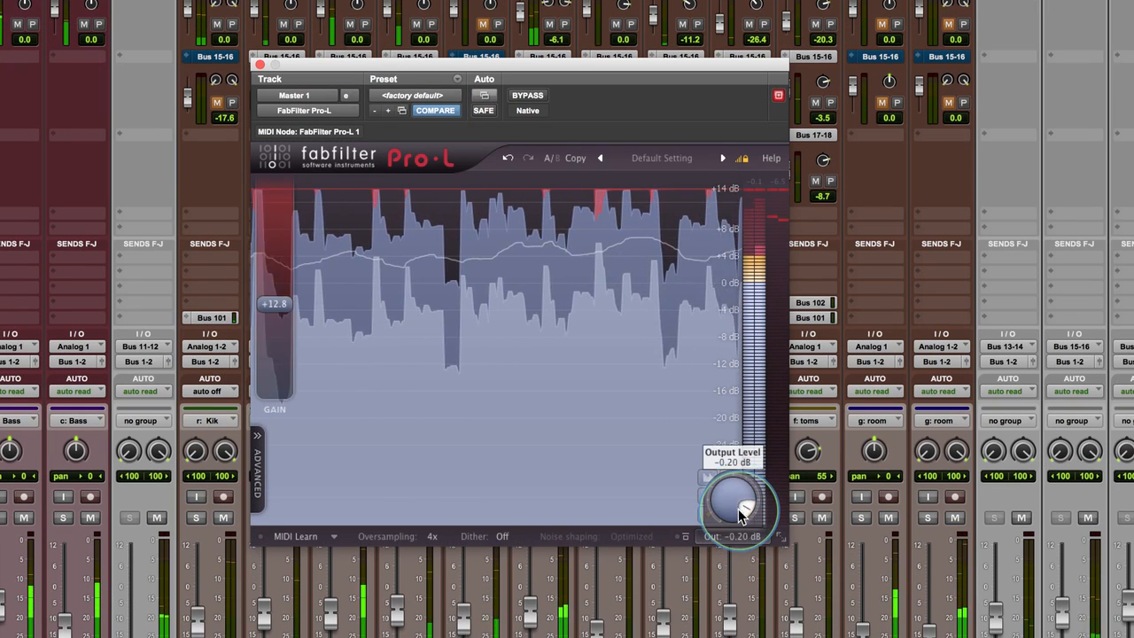
click(720, 495)
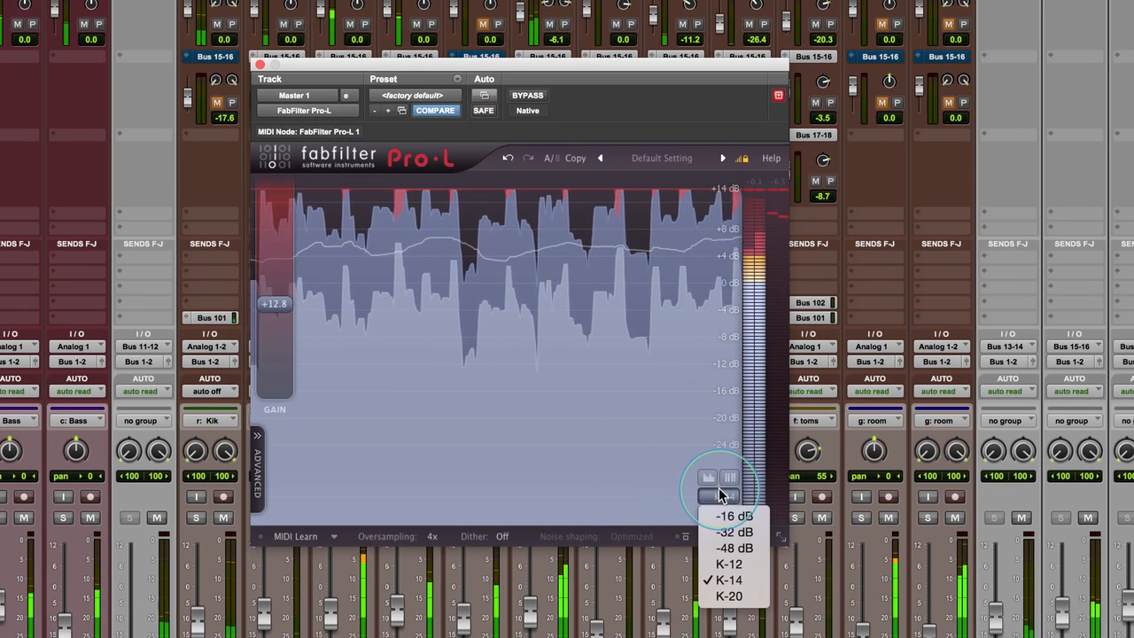
click(734, 518)
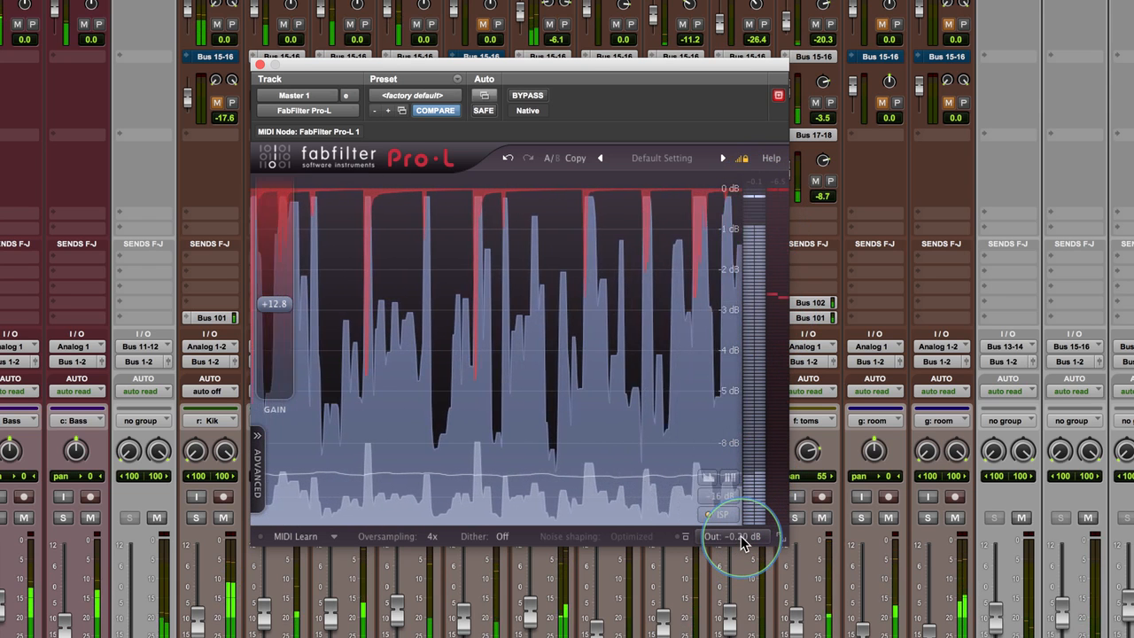
click(721, 496)
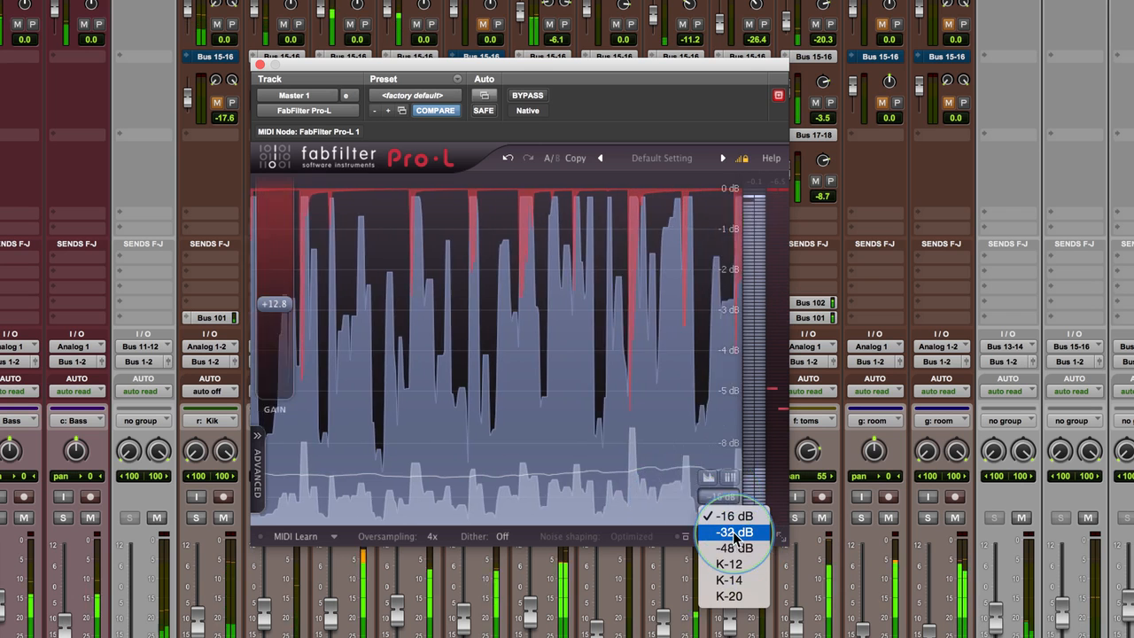
click(733, 532)
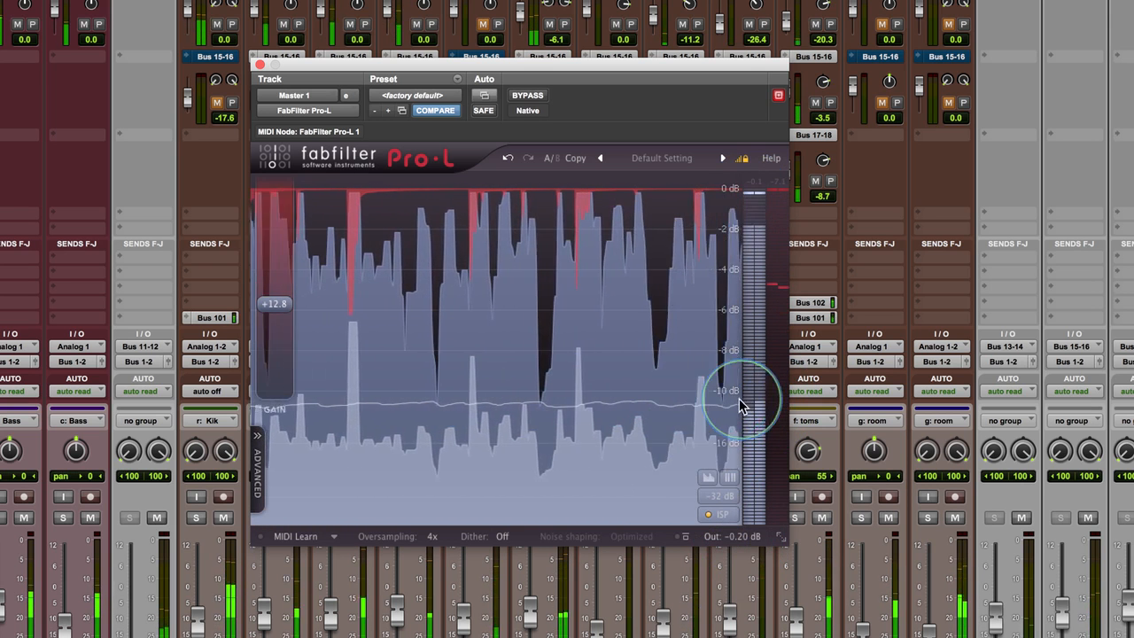
key(space)
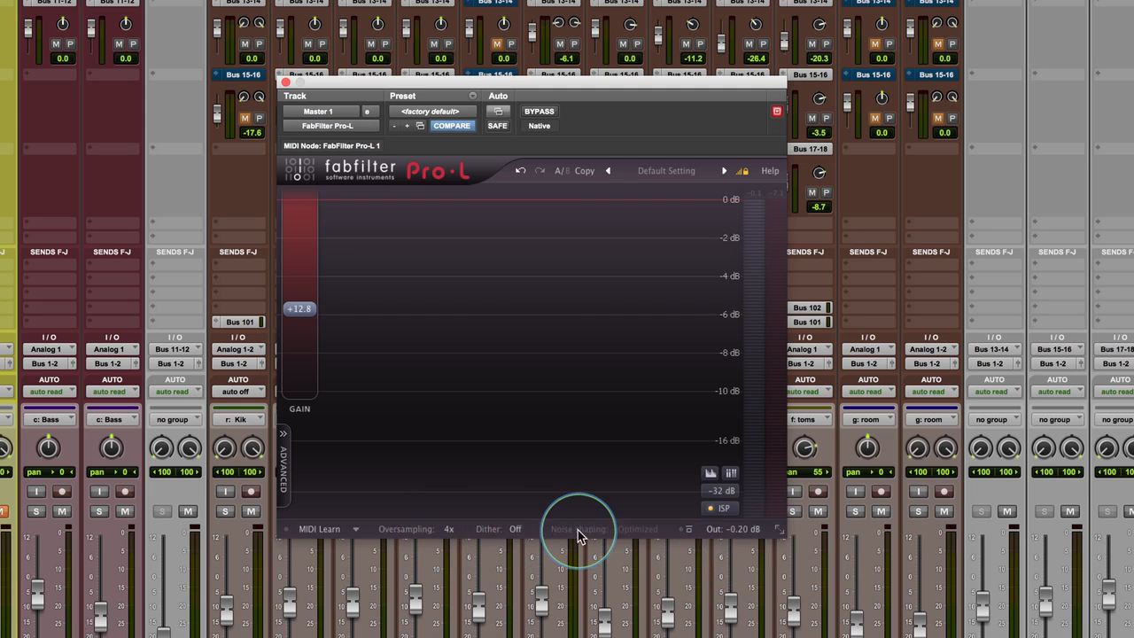
Set the limiter's dither to 16 Bits and its noise shaping to Weighted.
click(515, 529)
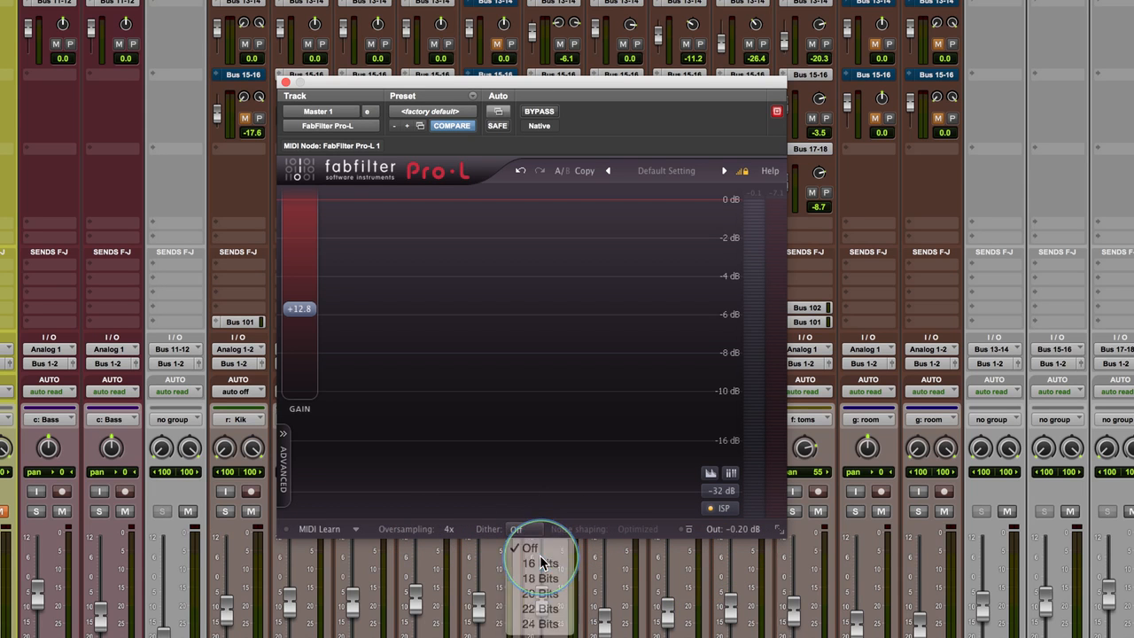
click(542, 563)
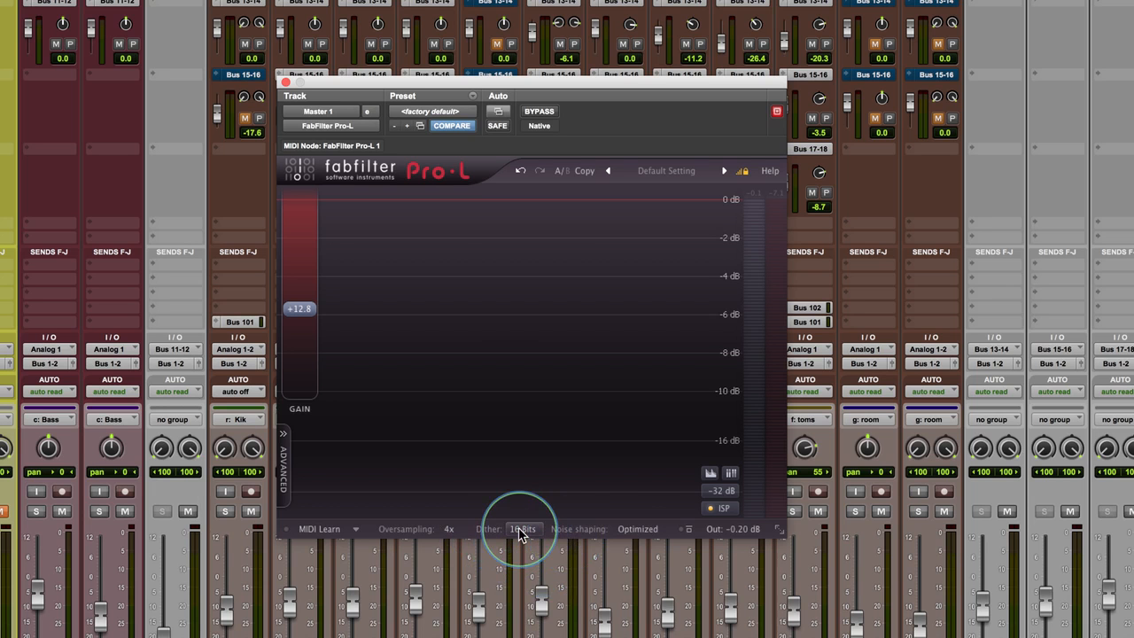
click(640, 530)
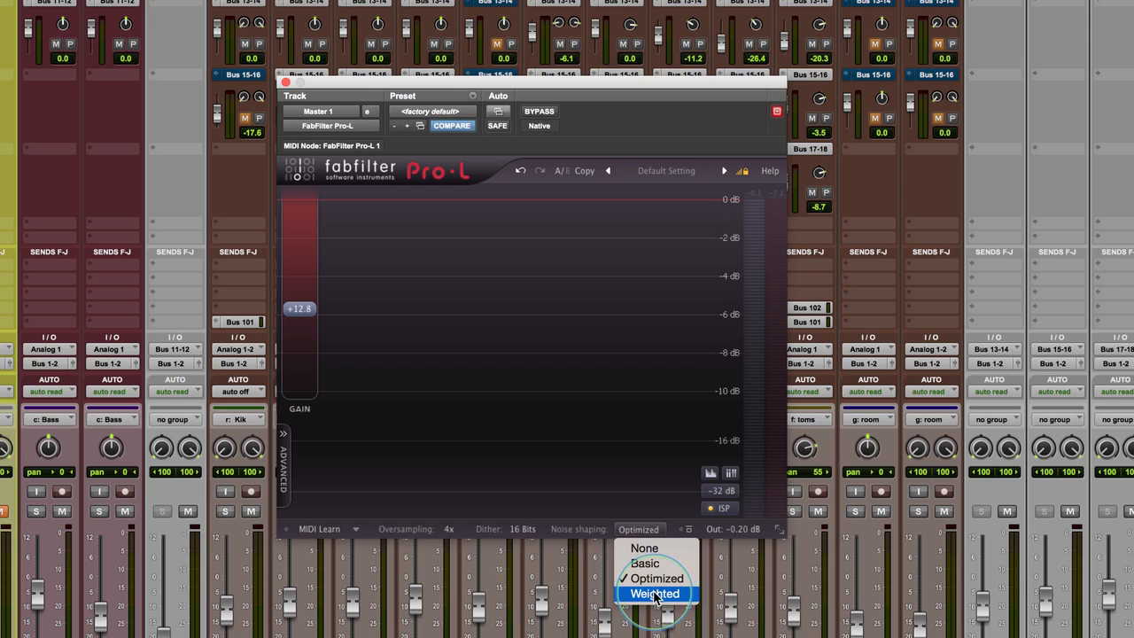
click(655, 594)
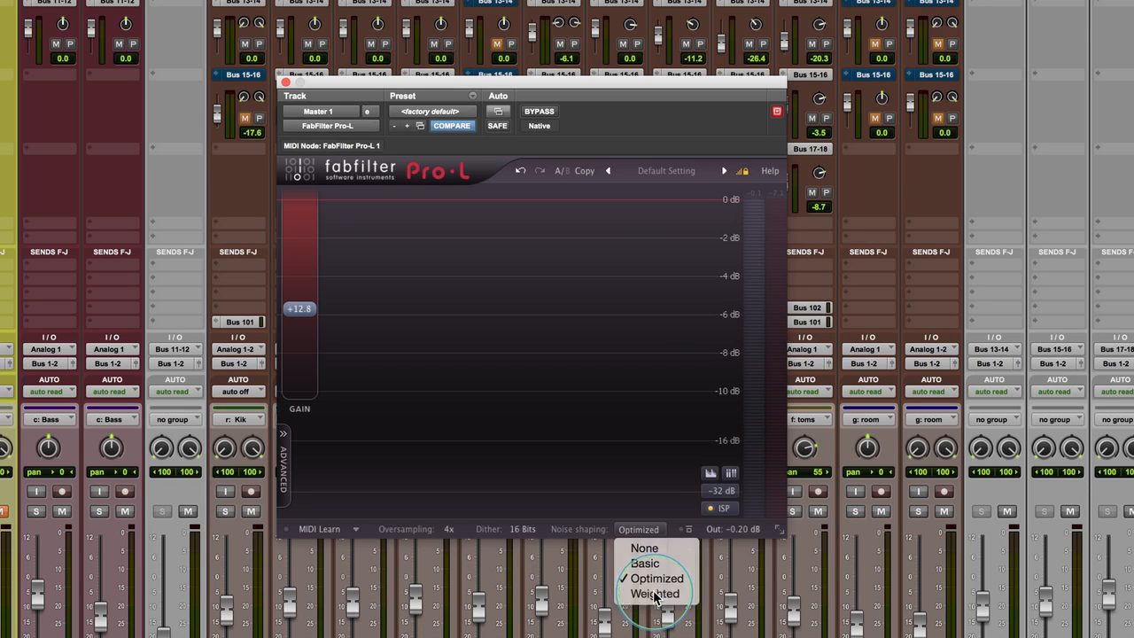
Audition the limiter's noise shaping during playback as Optimized, Basic and None.
click(638, 530)
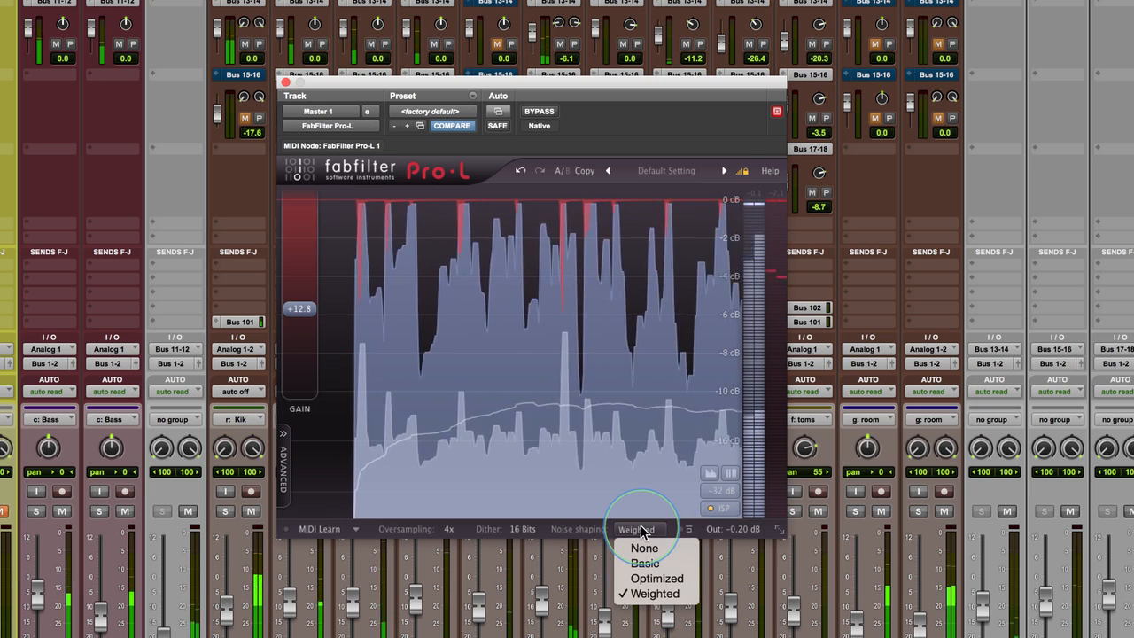
click(645, 578)
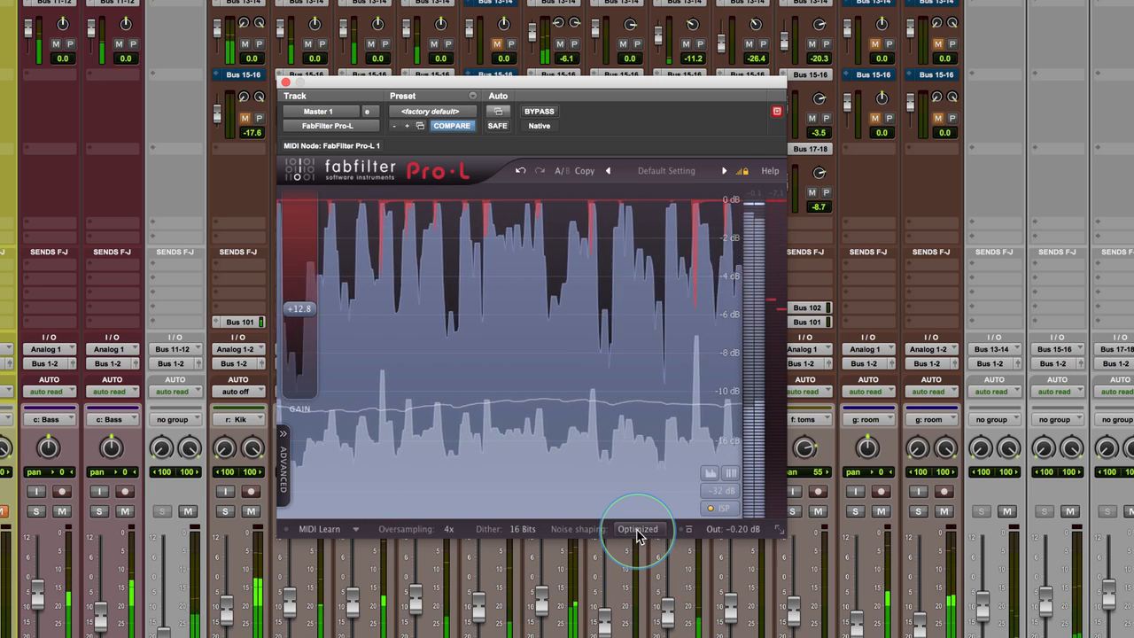
click(637, 531)
click(646, 563)
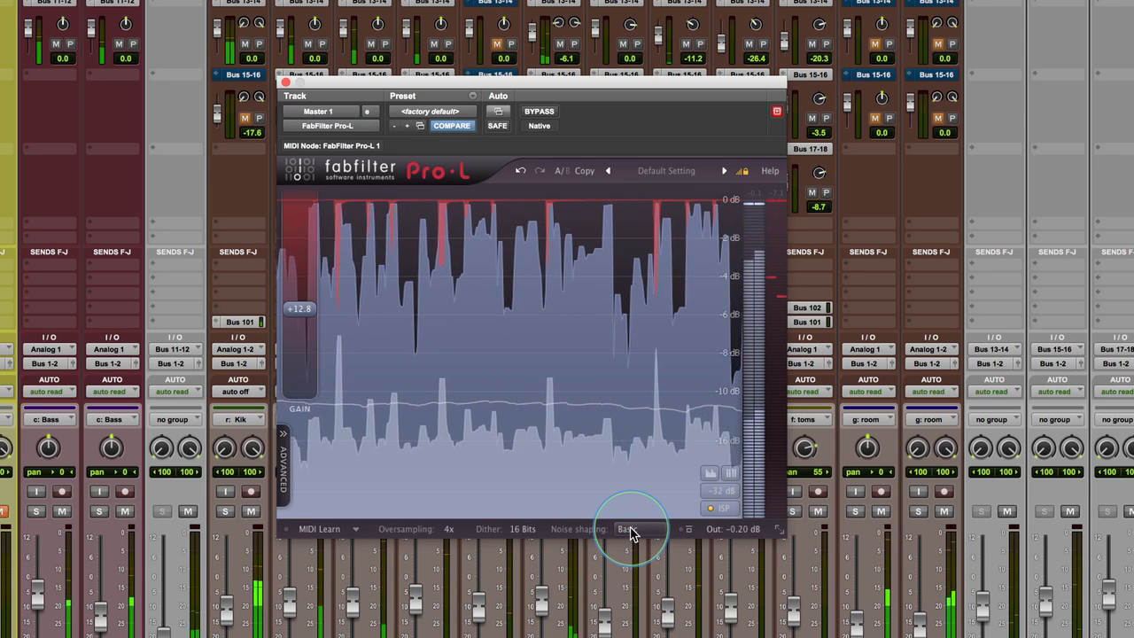
click(631, 530)
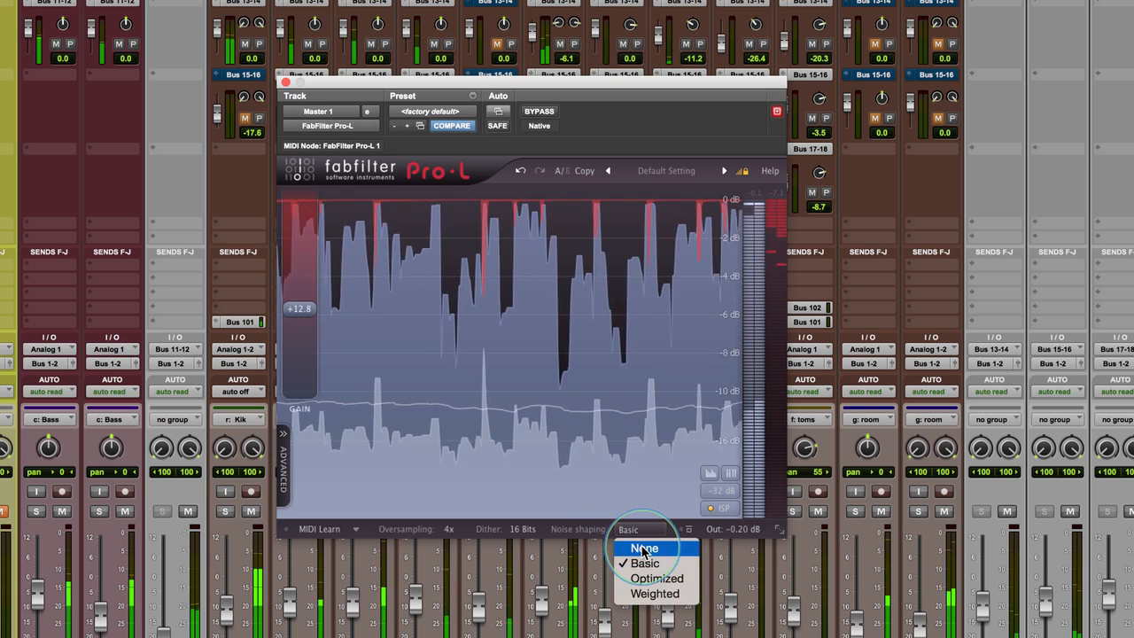
click(644, 549)
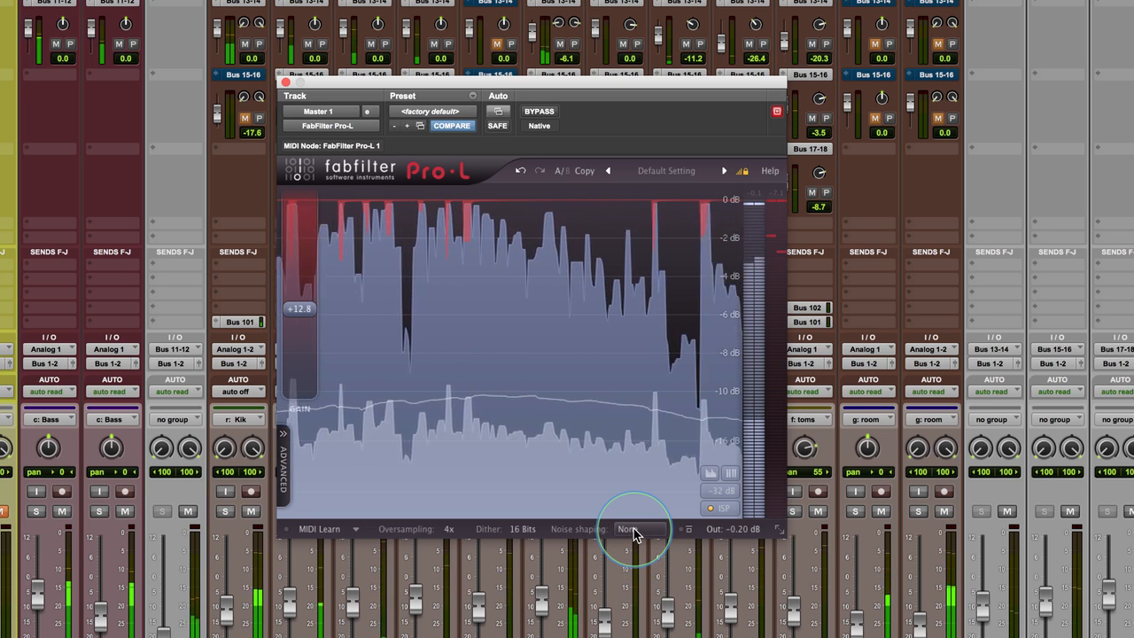
Compare Optimized and Weighted noise shaping while the mix plays, and leave it on Optimized.
click(631, 530)
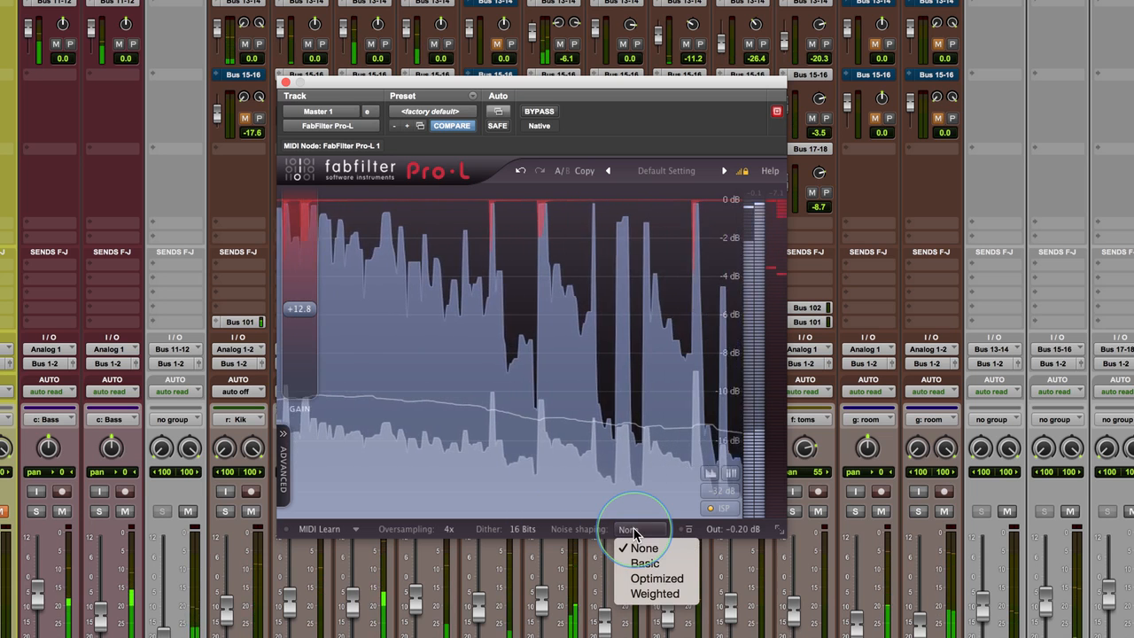
click(647, 579)
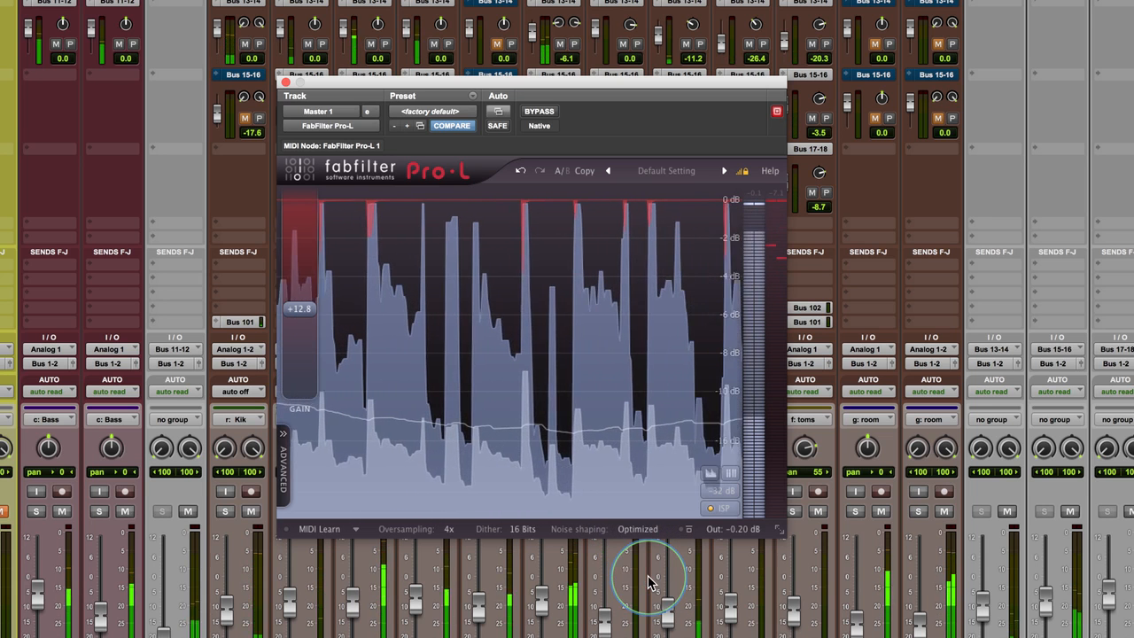
click(634, 529)
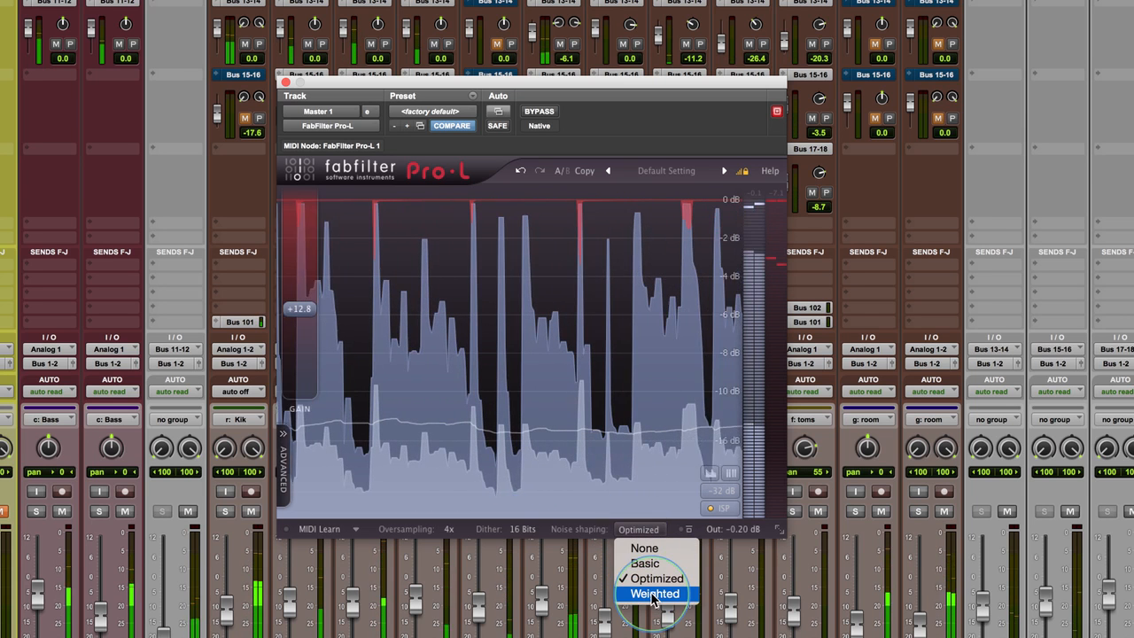
click(652, 592)
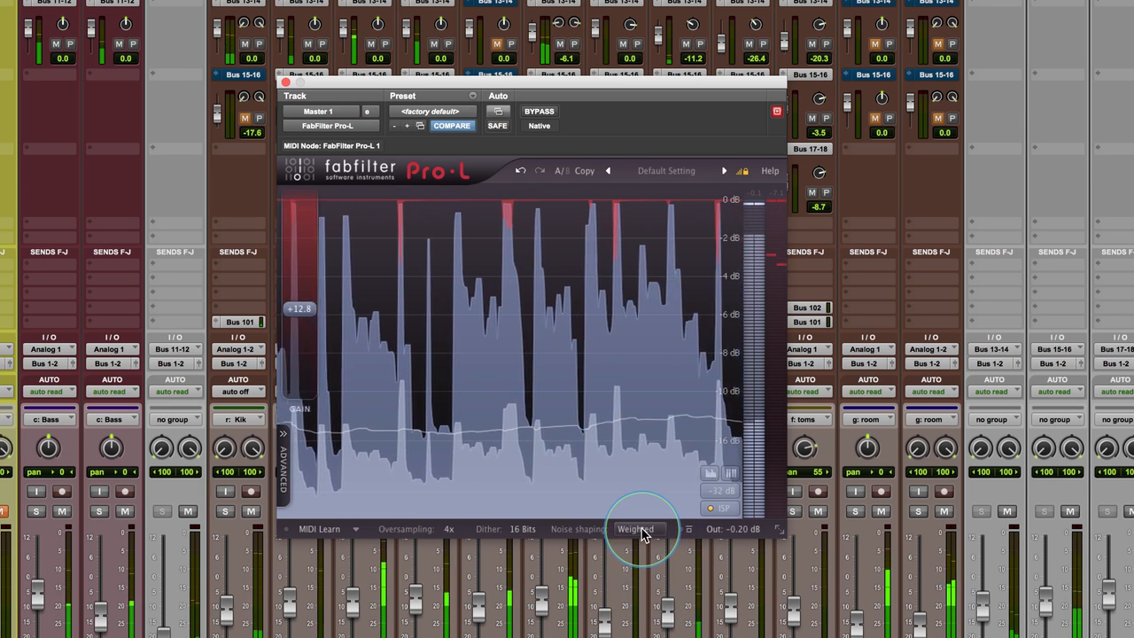
click(642, 530)
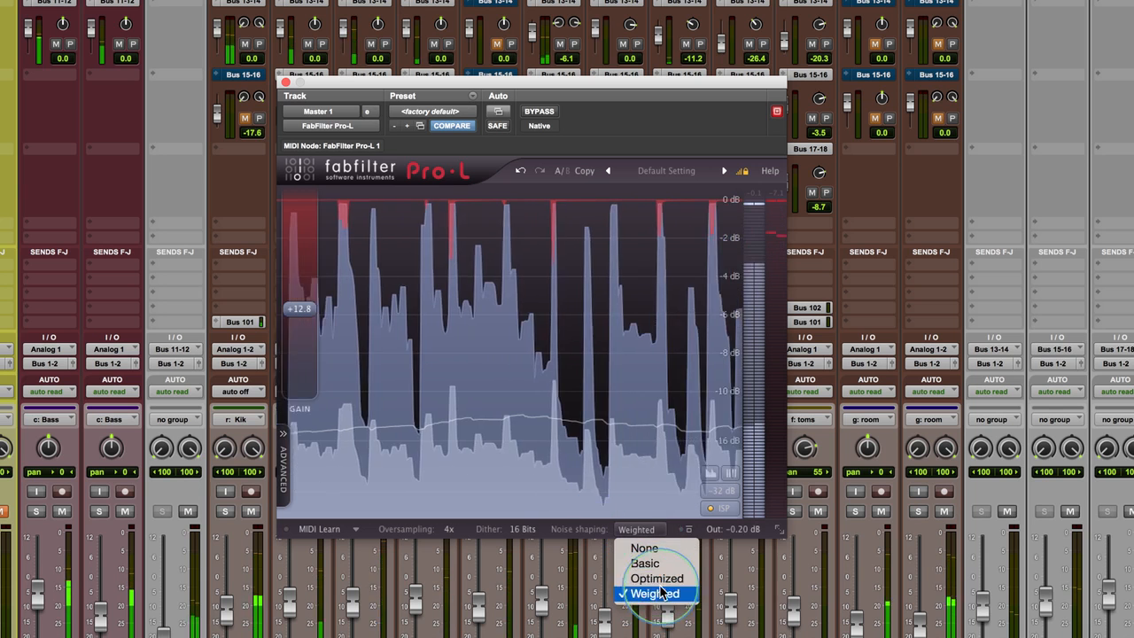
click(653, 578)
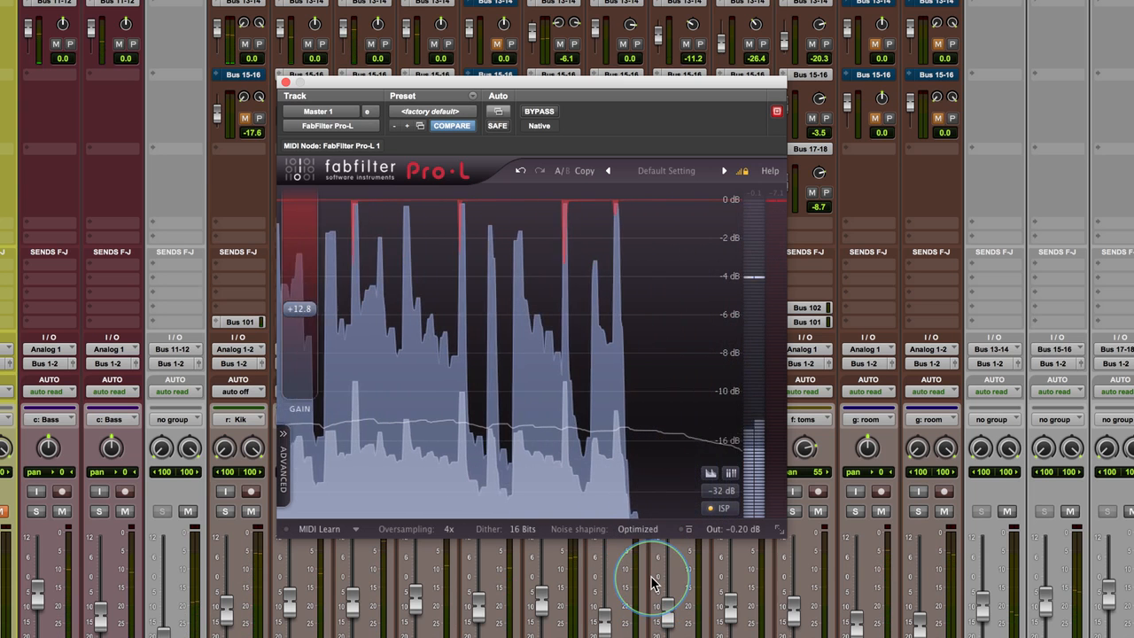
Turn the limiter's dither off and expand its advanced settings.
click(535, 545)
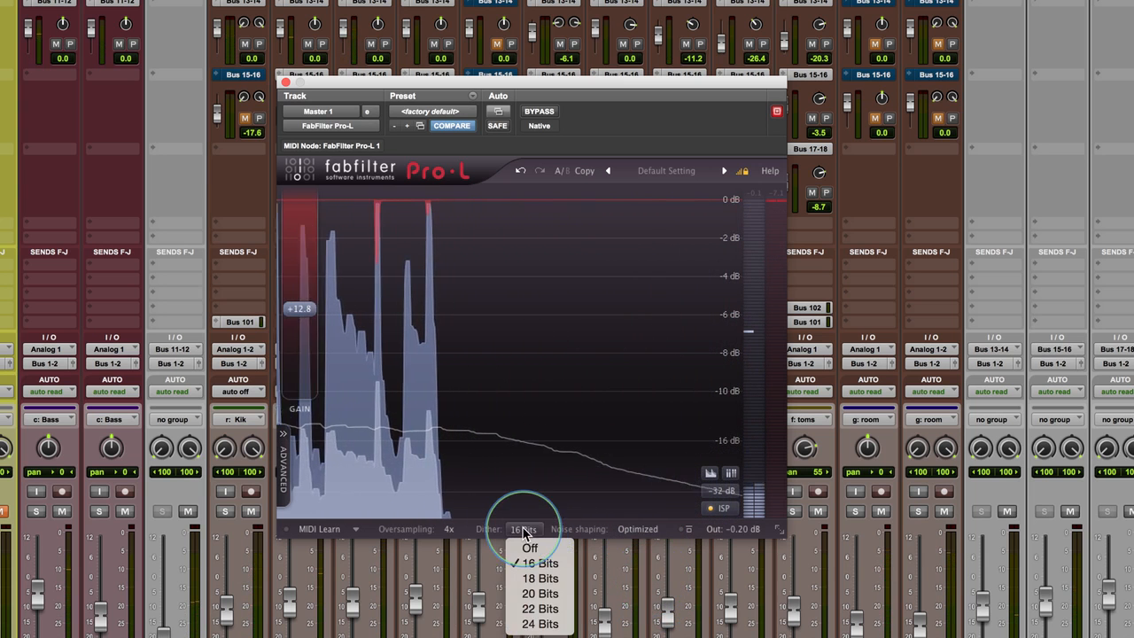
click(522, 542)
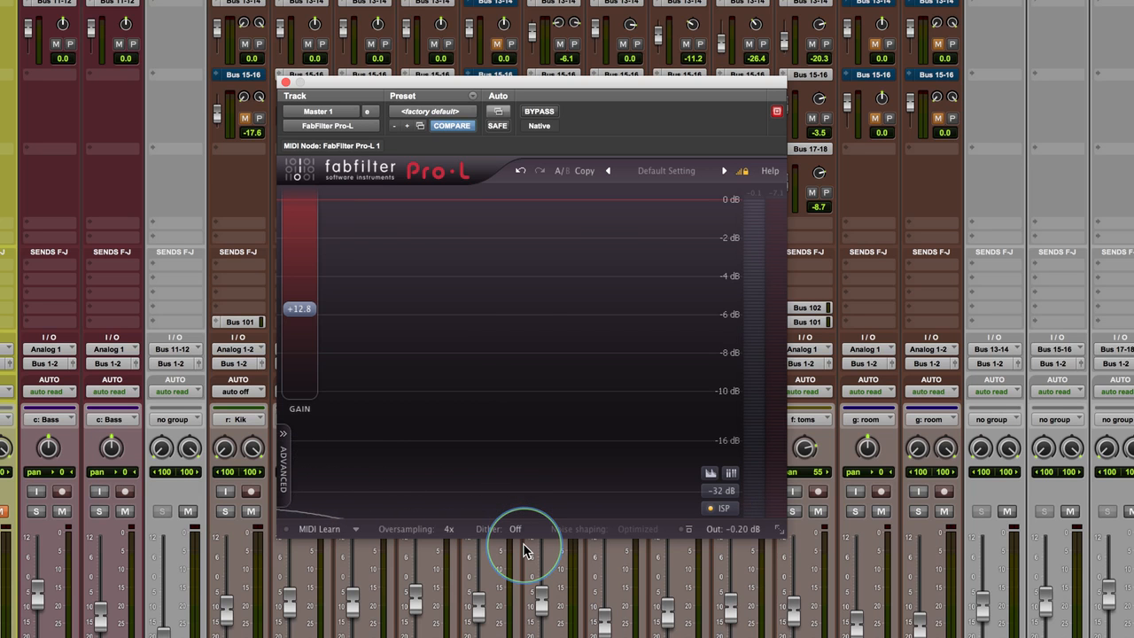
click(284, 465)
mouse_move(469, 471)
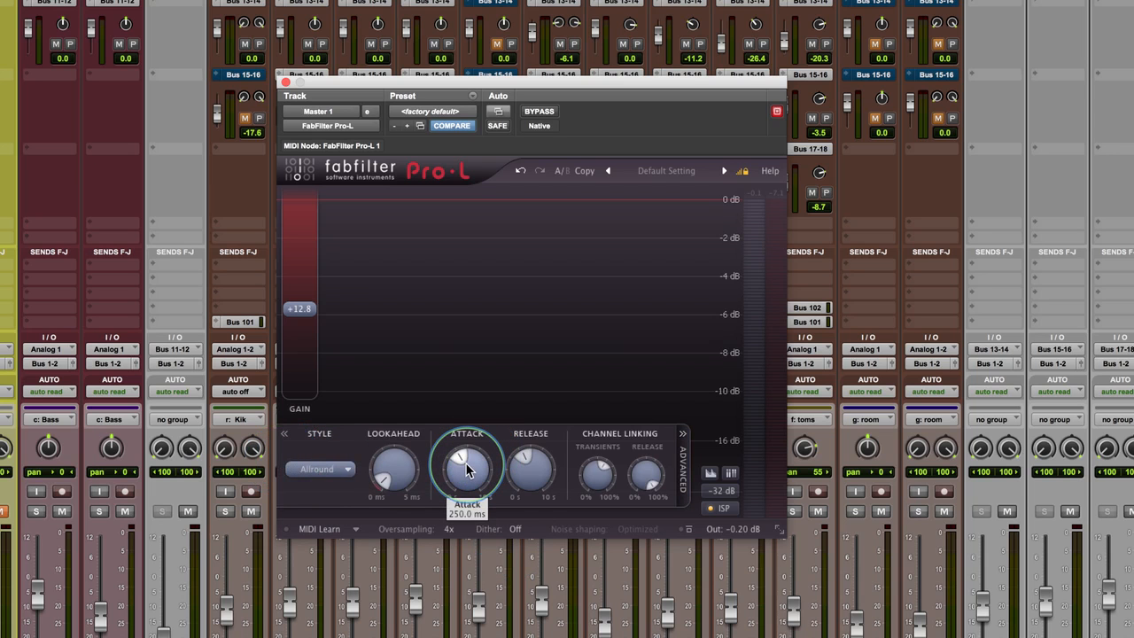
Play the mix and audition the Transparent and Punchy limiting styles.
key(space)
click(348, 473)
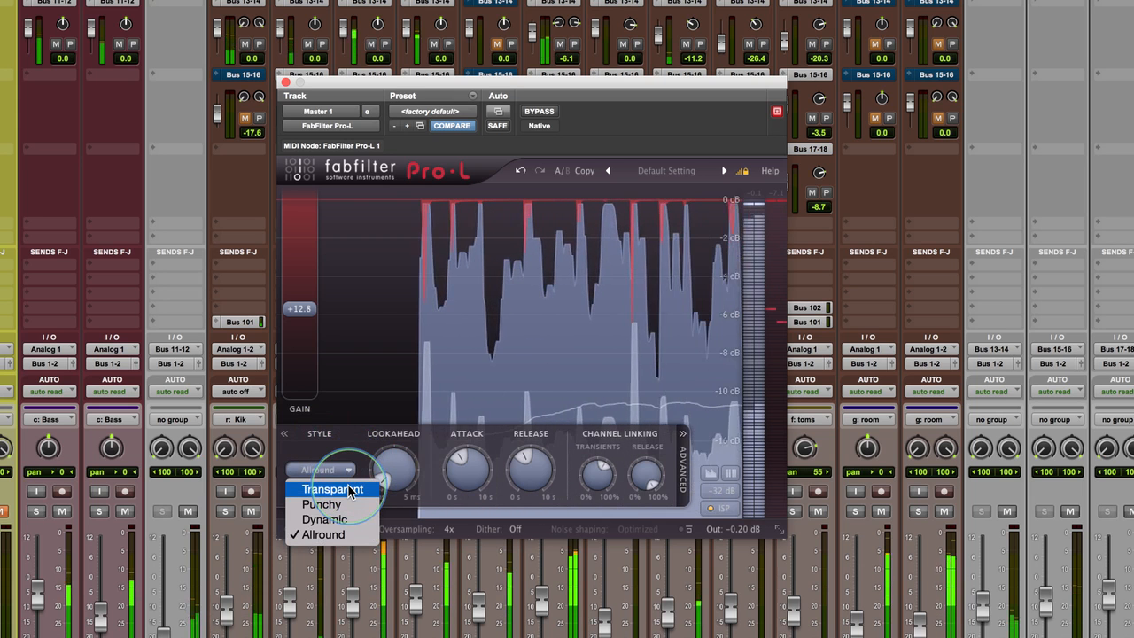
click(351, 490)
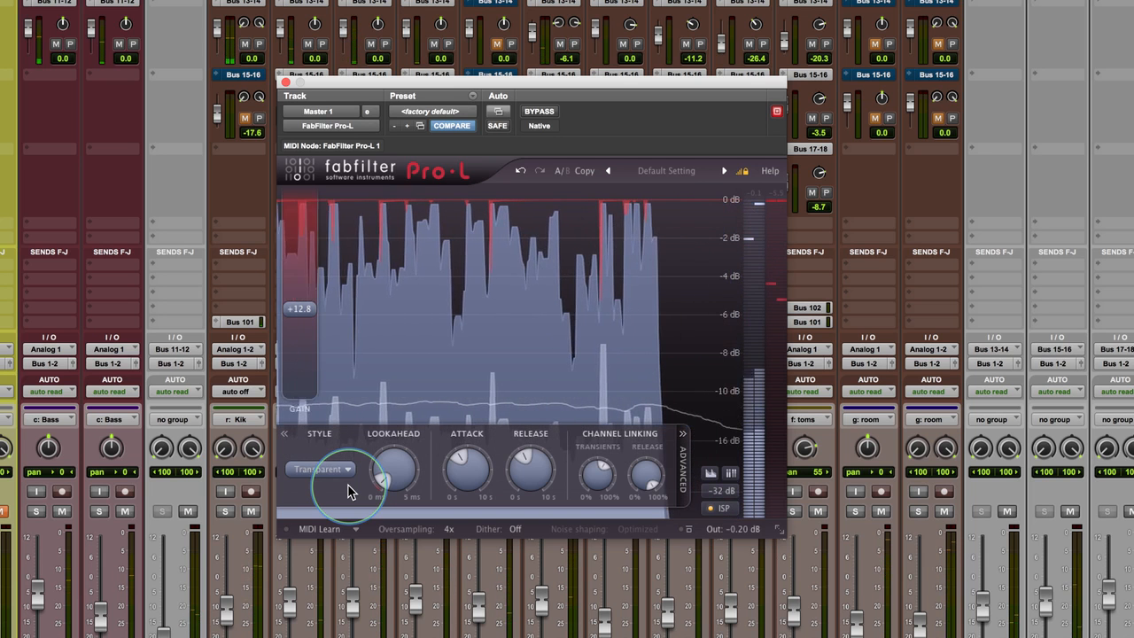
click(332, 470)
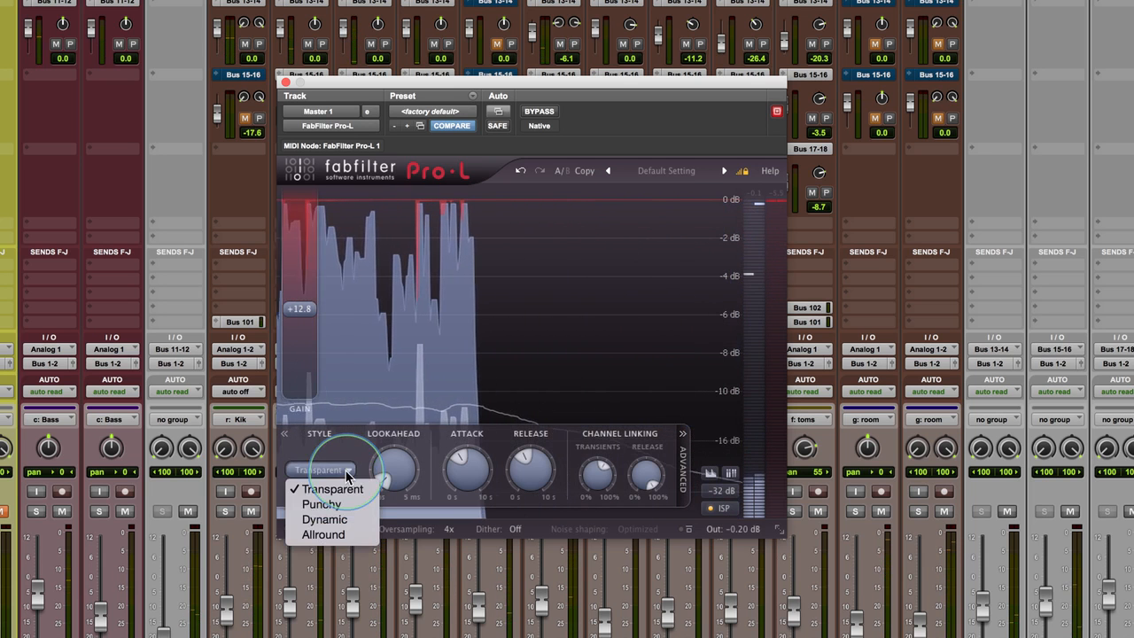
click(348, 505)
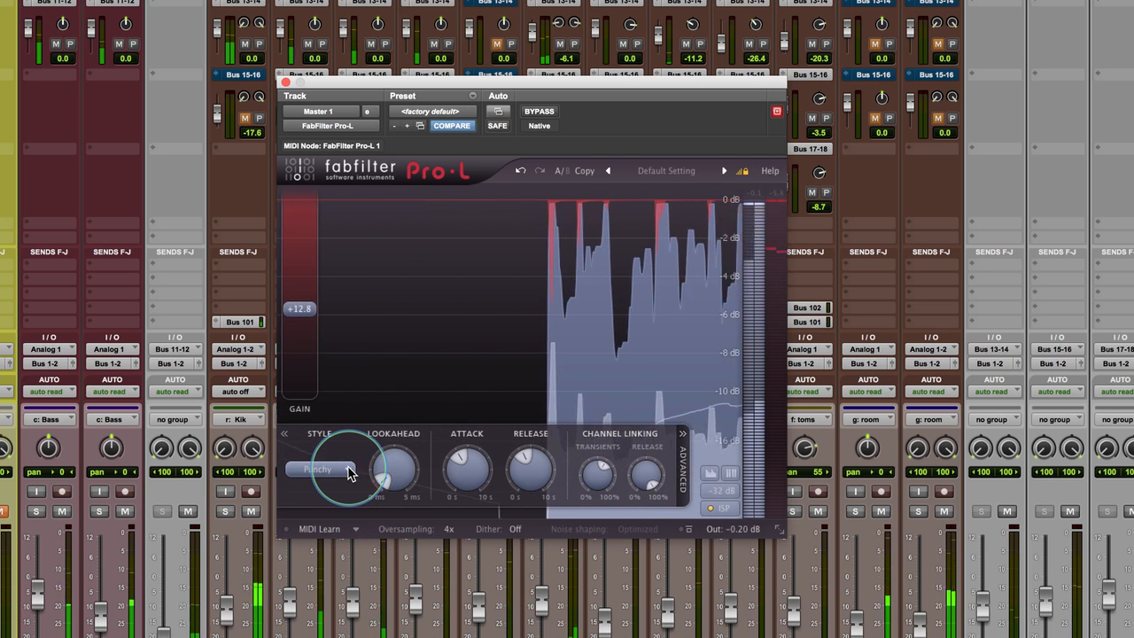
Switch the limiting style to Transparent, Dynamic and Allround in turn during playback.
click(350, 472)
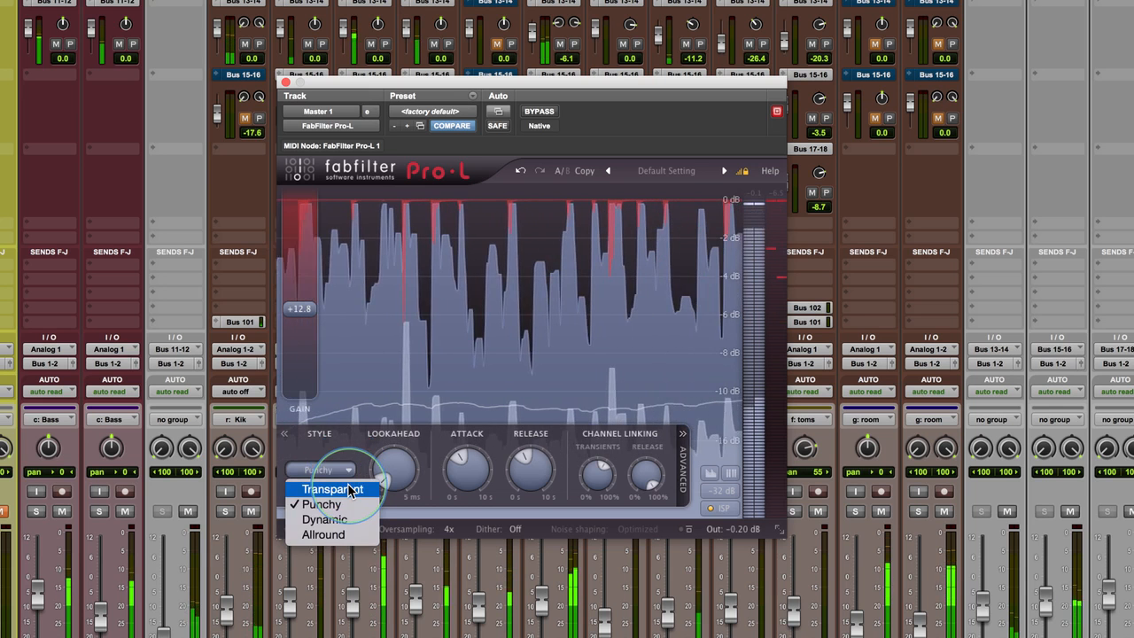
click(350, 490)
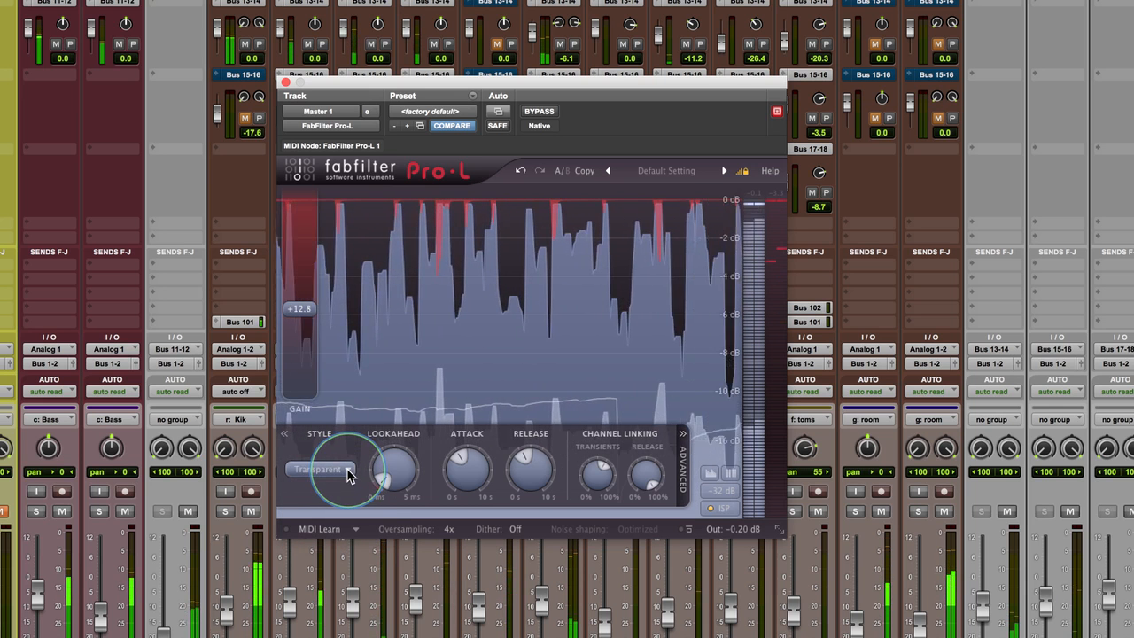
click(346, 475)
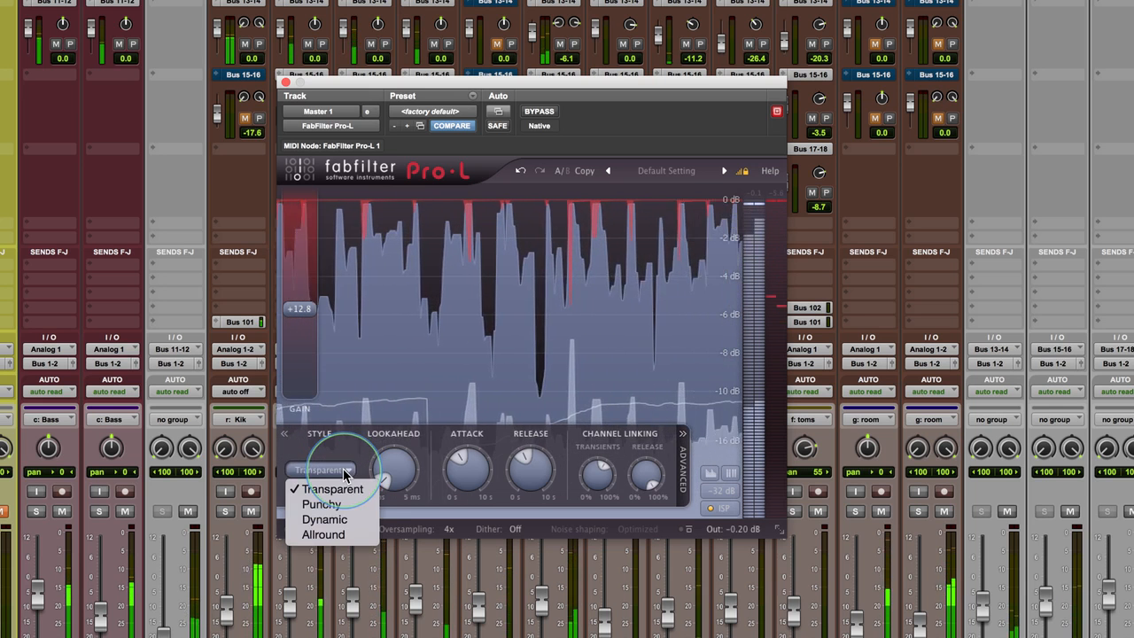
click(326, 519)
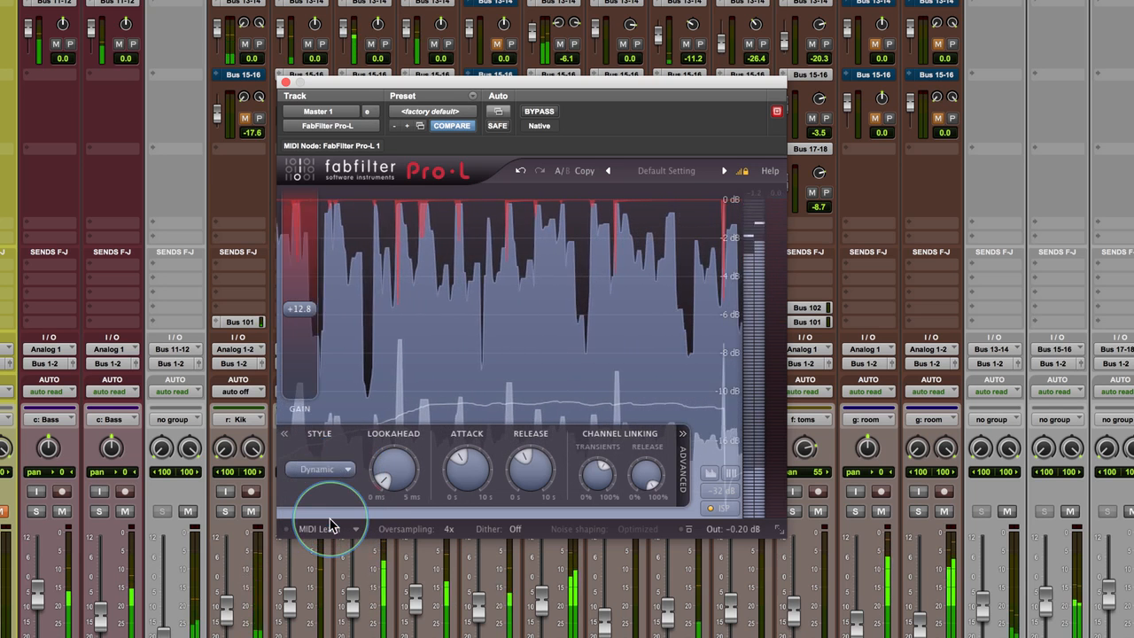
click(346, 470)
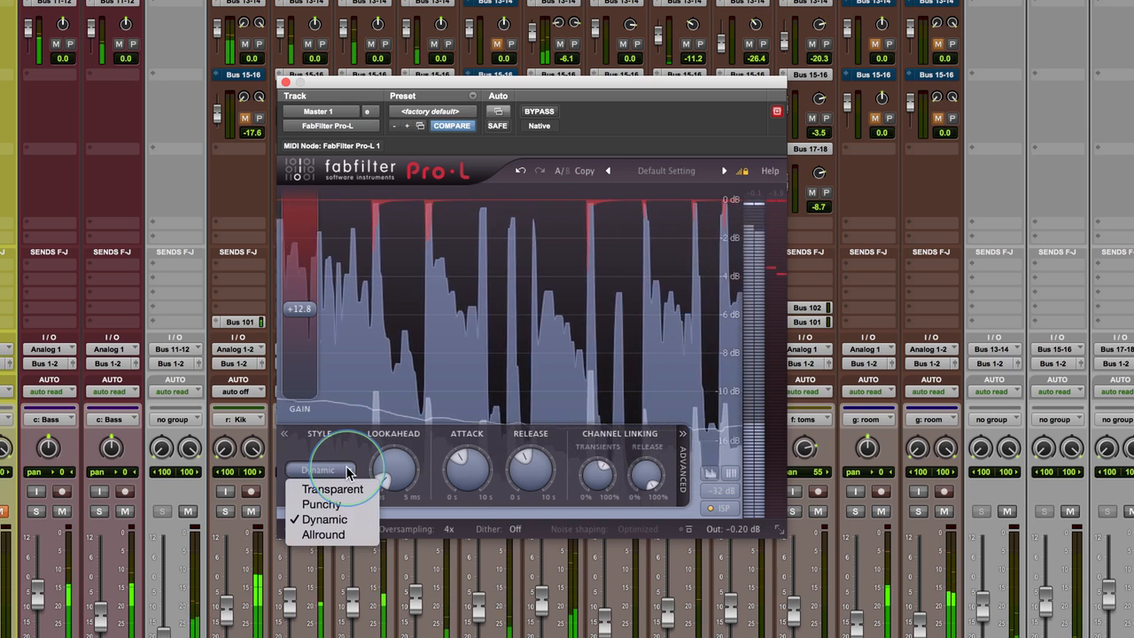
click(335, 534)
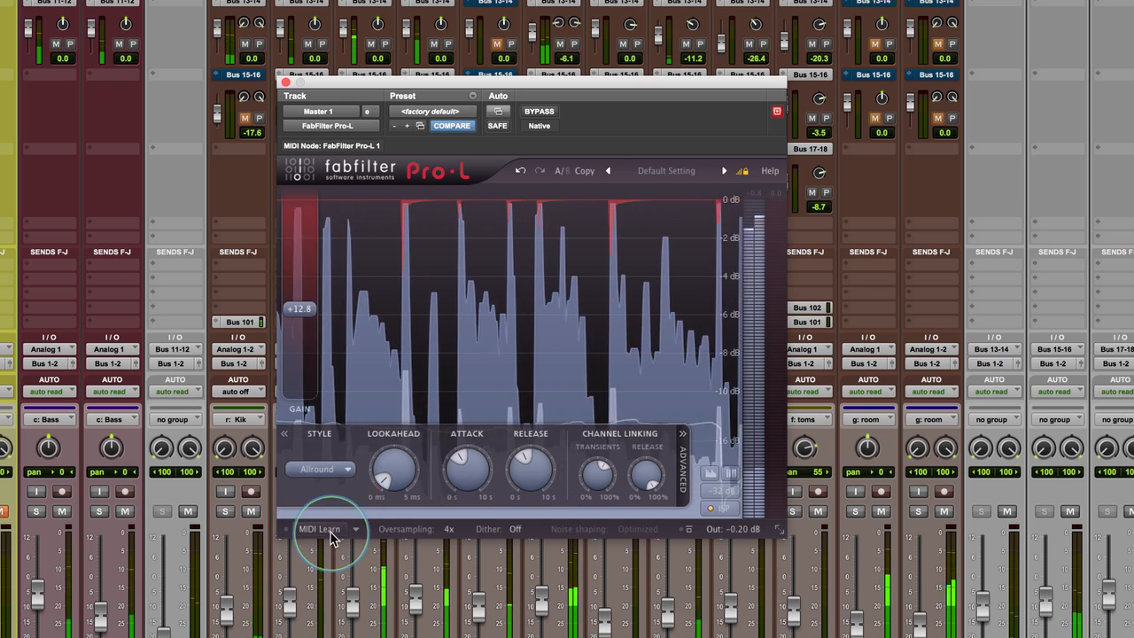
Alternate the limiting style between Transparent and Dynamic to compare them, and leave it on Dynamic.
click(346, 473)
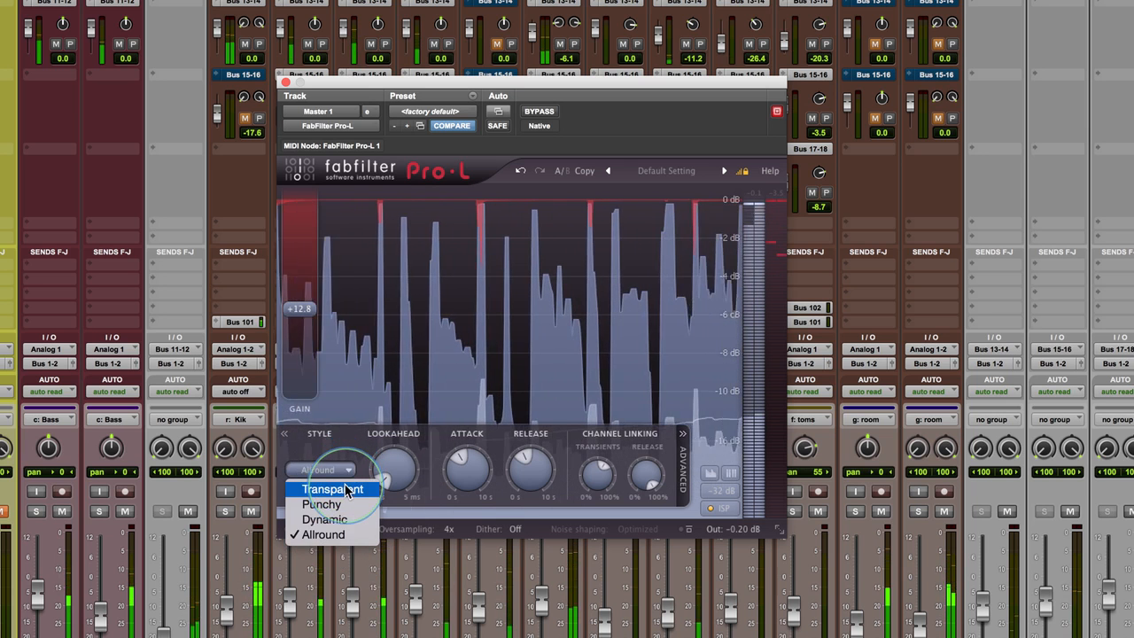
click(348, 490)
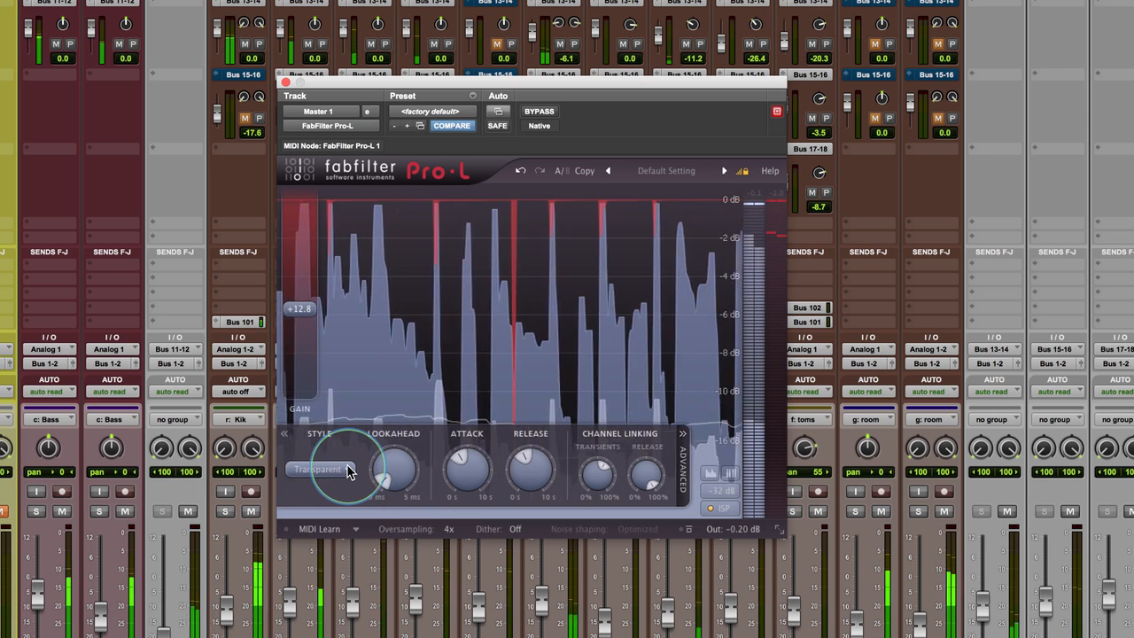
click(348, 472)
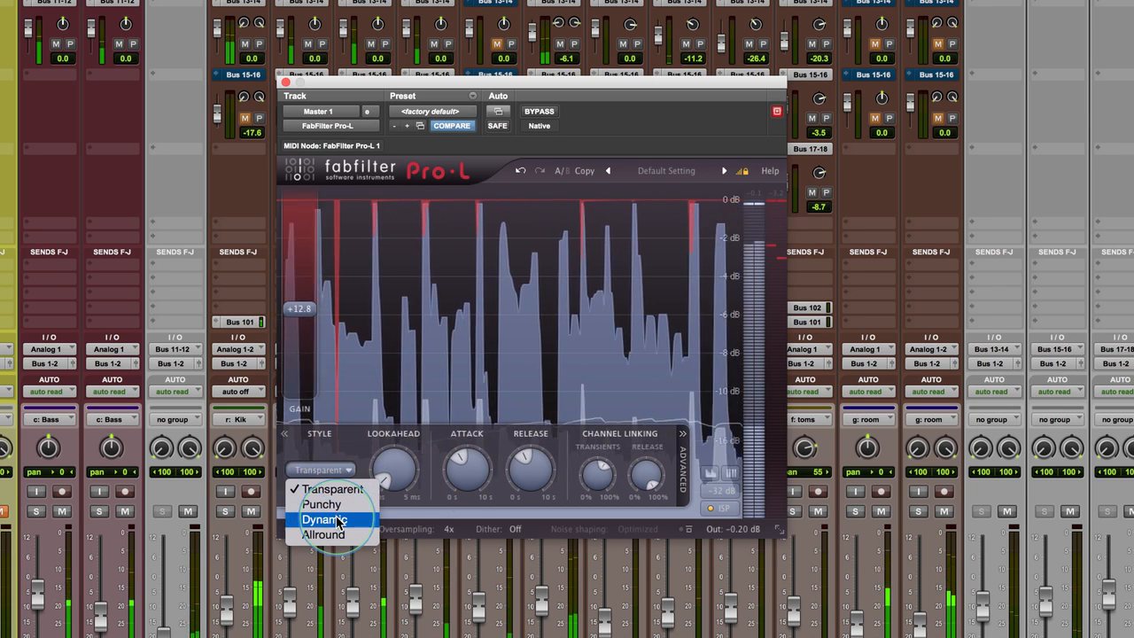
click(337, 520)
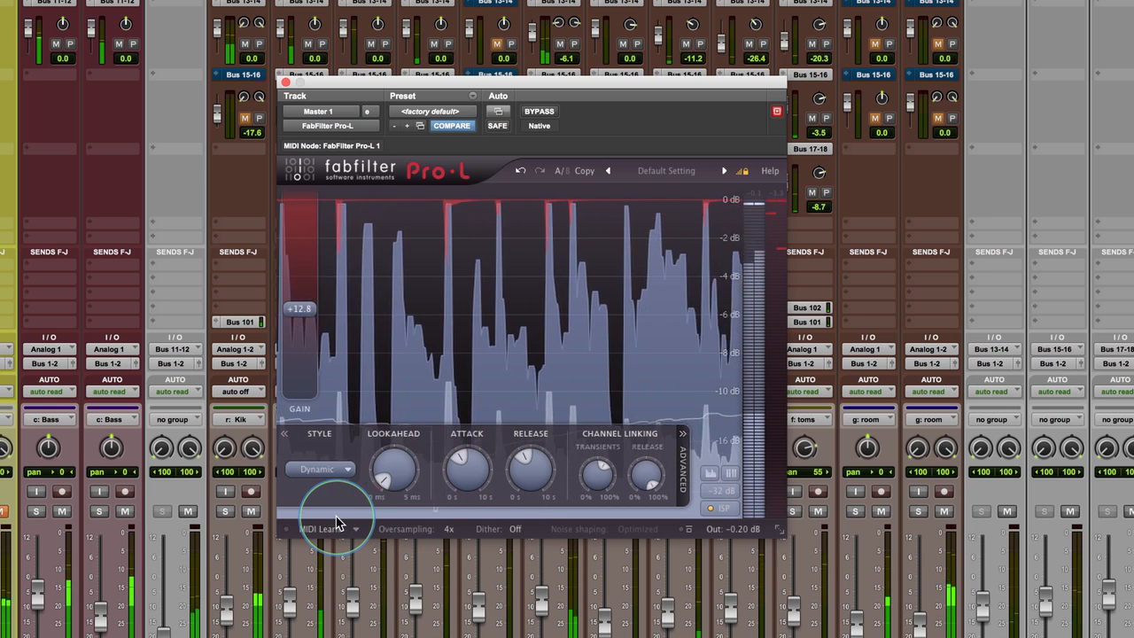
click(321, 469)
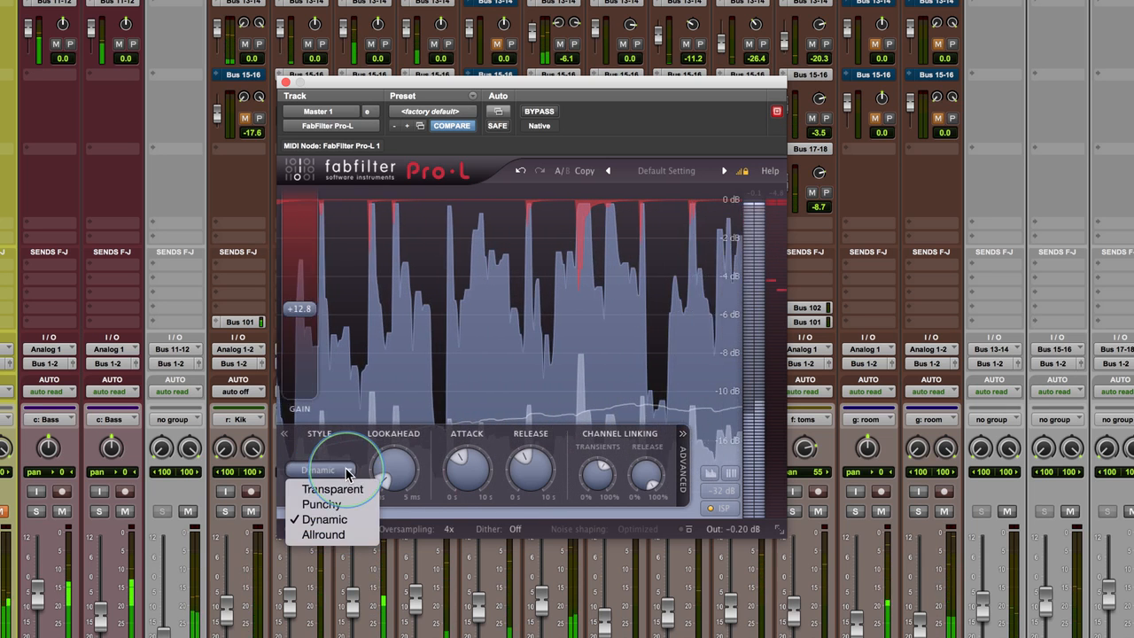
click(345, 491)
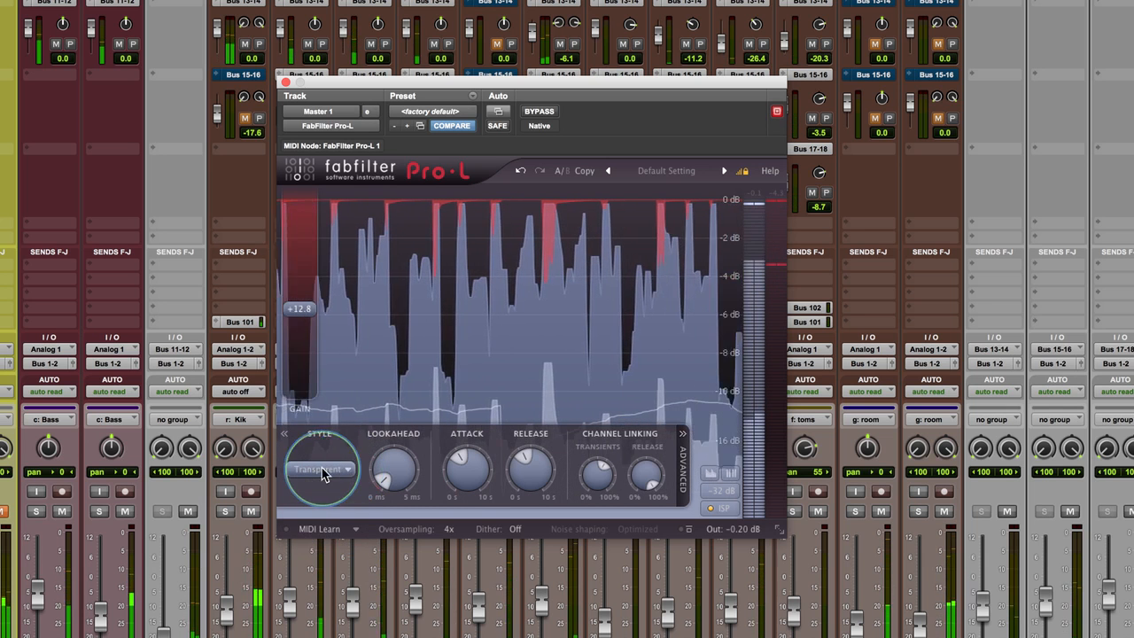
click(346, 471)
click(347, 519)
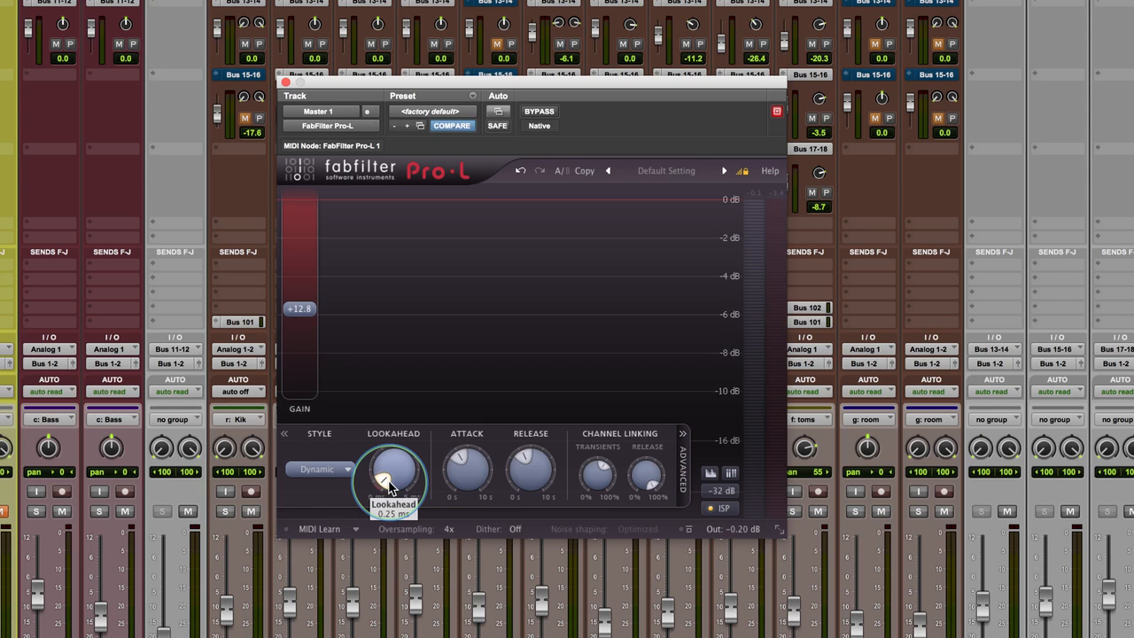
Play the mix and sweep the lookahead to 0.00 ms, up to 5.00 ms and back to 0.00 ms.
key(space)
drag(388, 482, 389, 532)
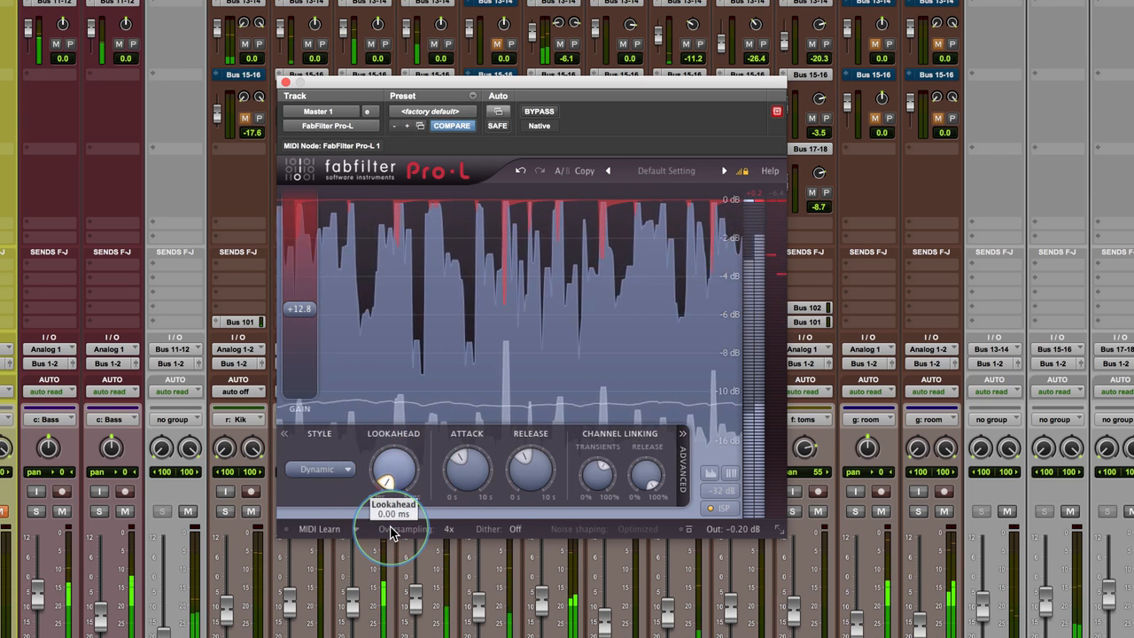
drag(391, 531, 409, 470)
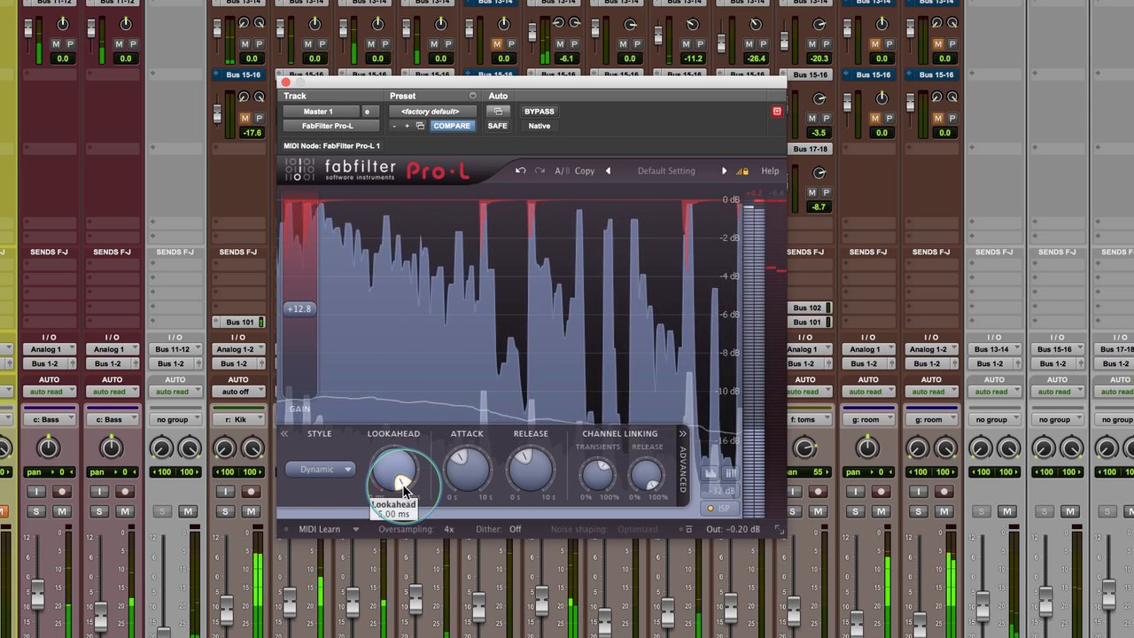
drag(403, 484, 374, 551)
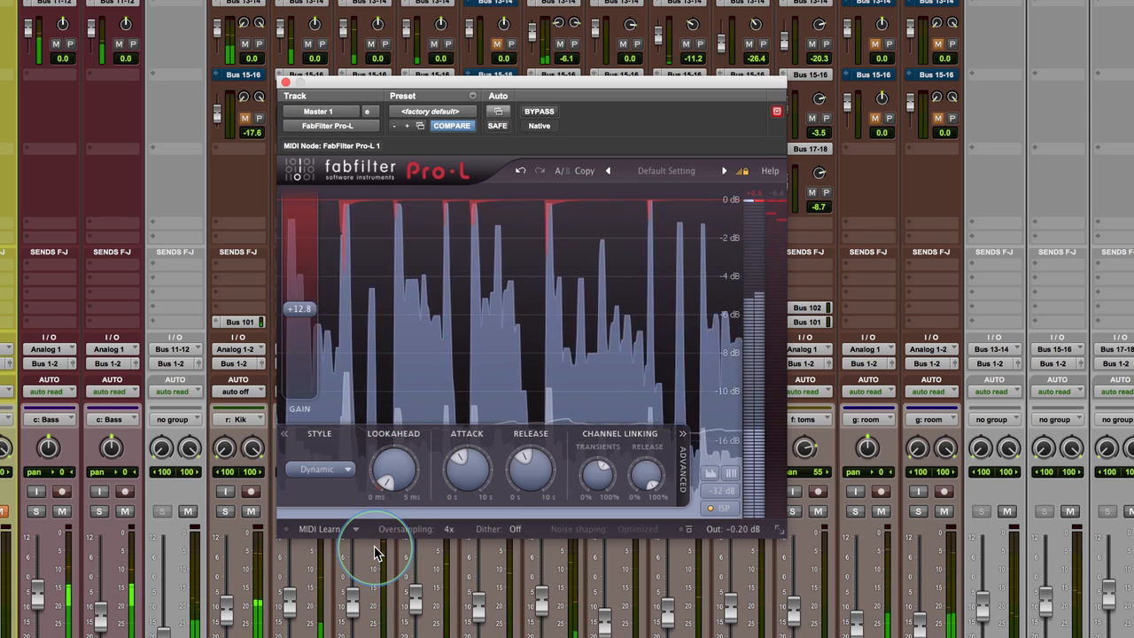
mouse_move(392, 483)
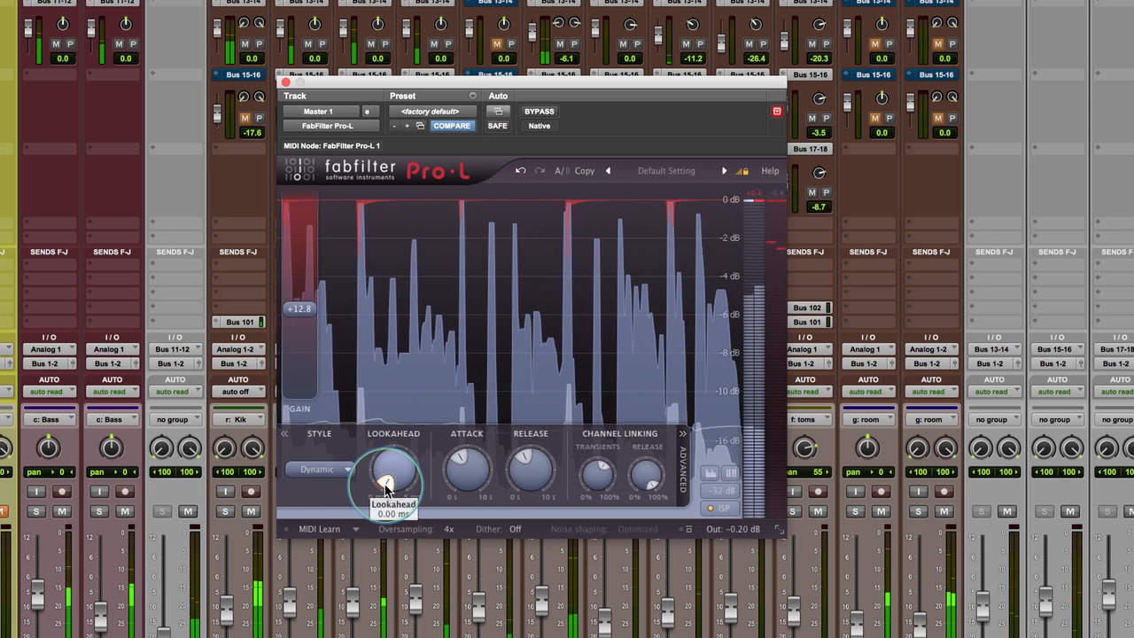
Audition the mix with the release set to 84 ms and the attack raised to 630.7 ms and eased to 595.7 ms.
key(space)
drag(386, 484, 383, 480)
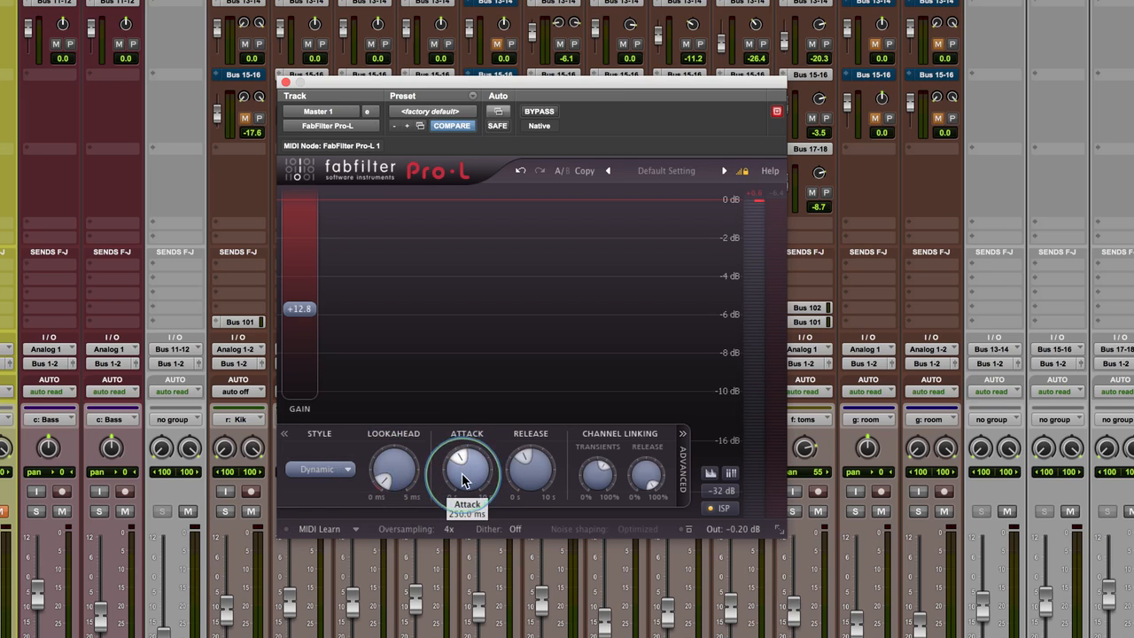
key(space)
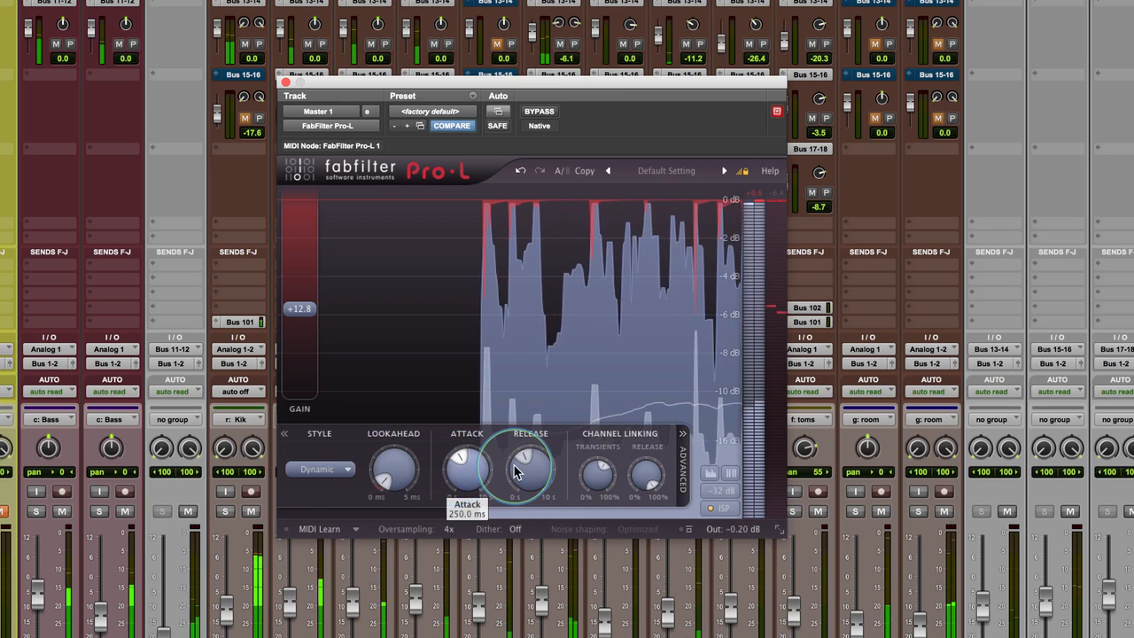
drag(519, 470, 521, 503)
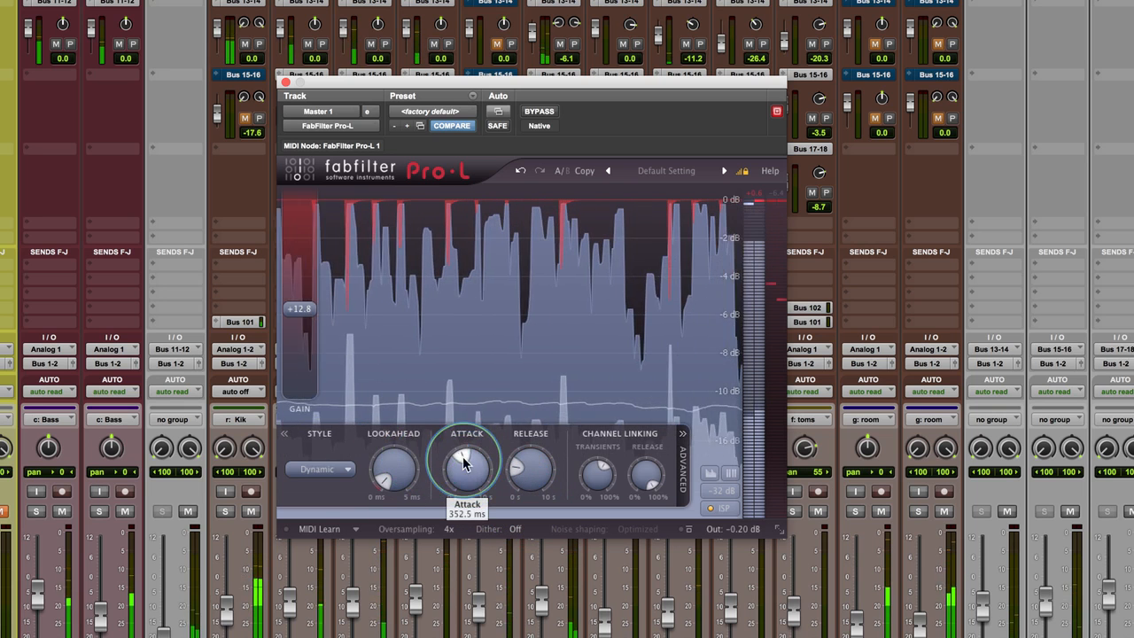
mouse_move(464, 463)
mouse_down()
mouse_move(467, 449)
mouse_move(483, 453)
mouse_up()
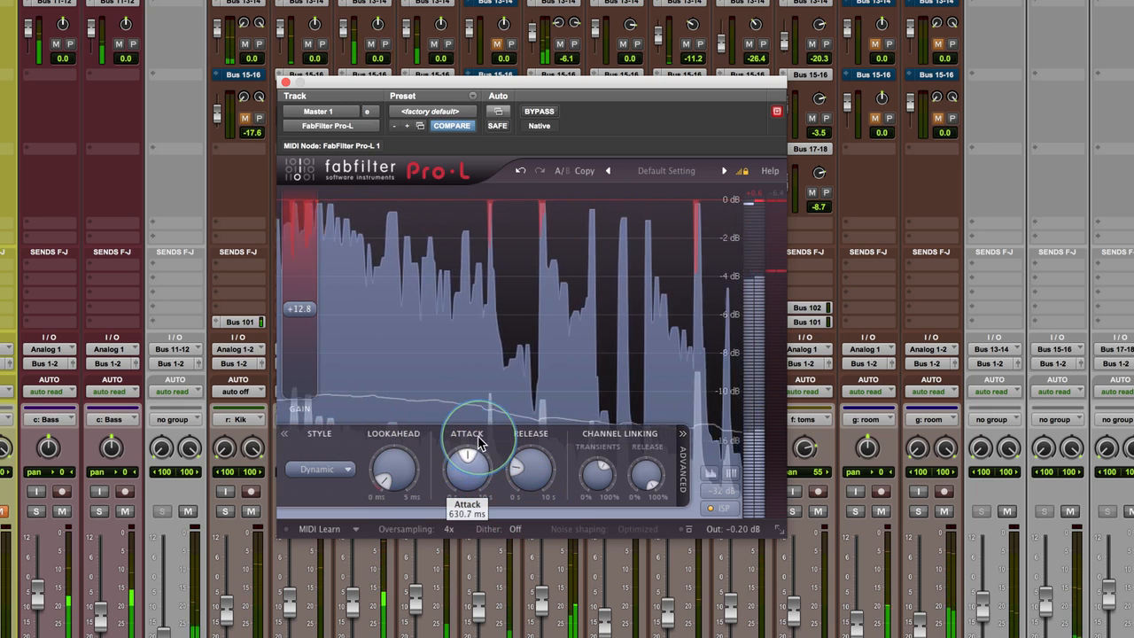
drag(479, 436, 477, 437)
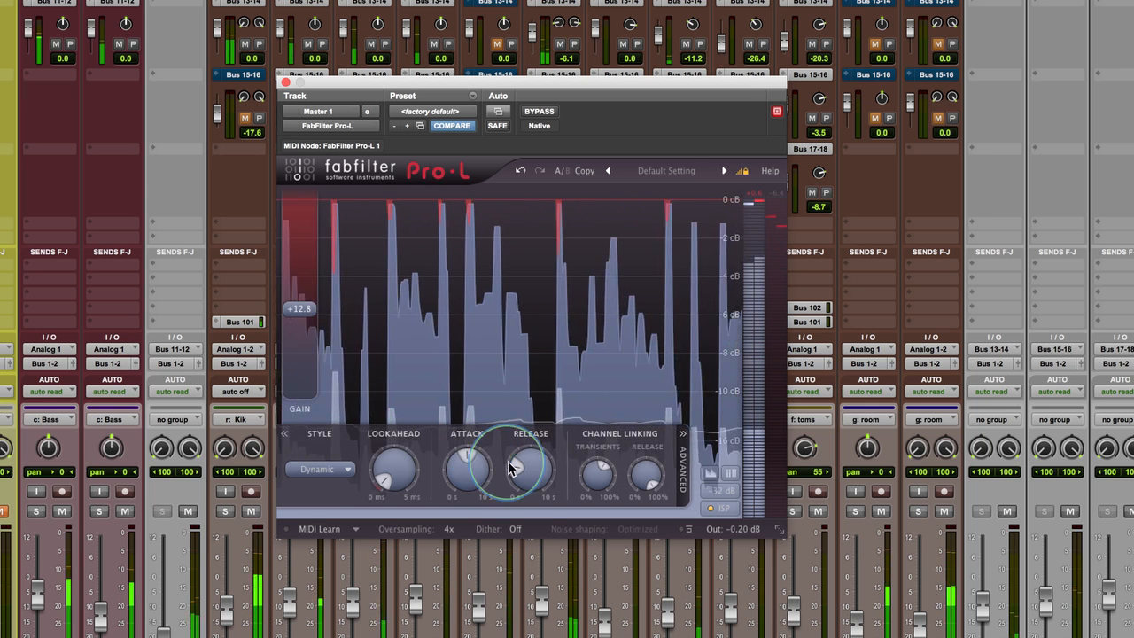
mouse_move(515, 469)
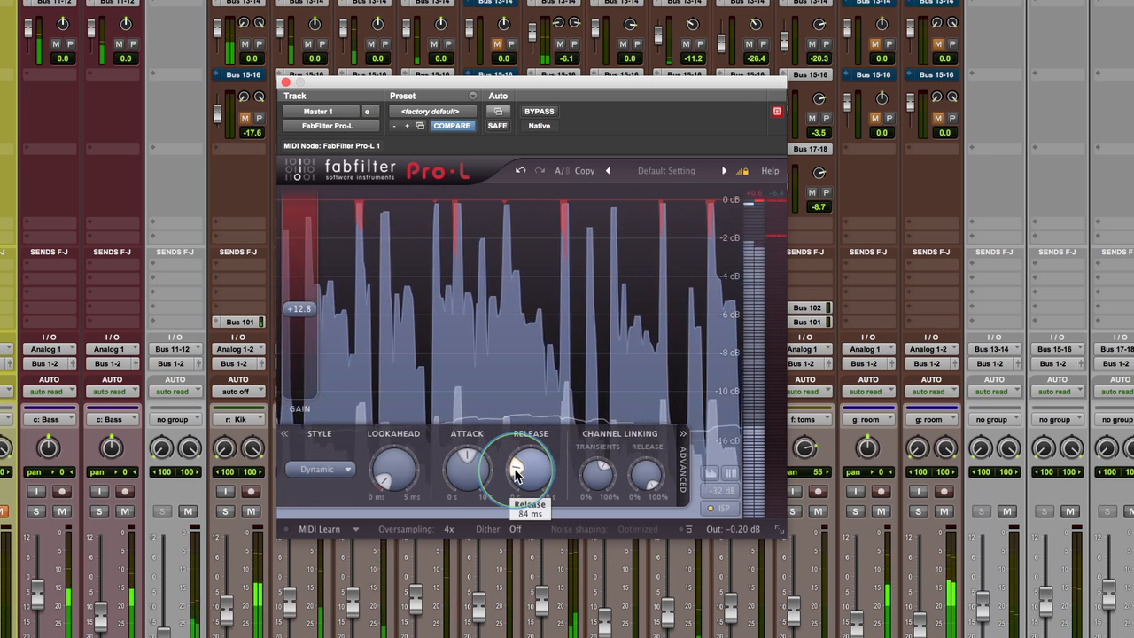
mouse_move(454, 474)
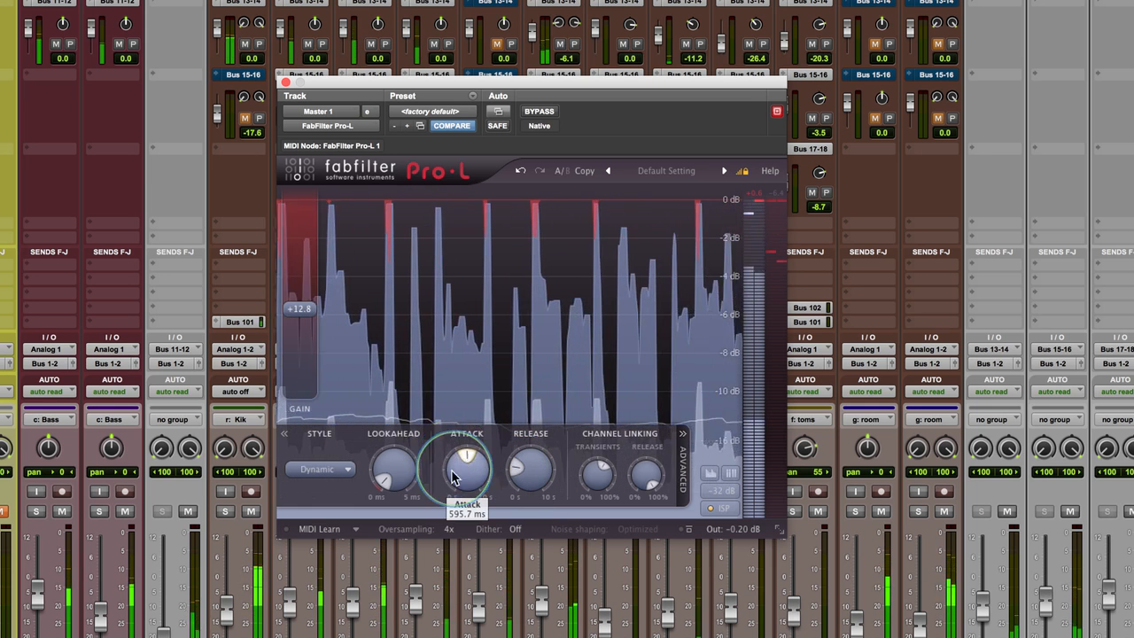
Lower the attack to 0.0 ms and sweep the release up to its maximum and back down during playback.
drag(453, 474, 507, 537)
drag(516, 467, 572, 488)
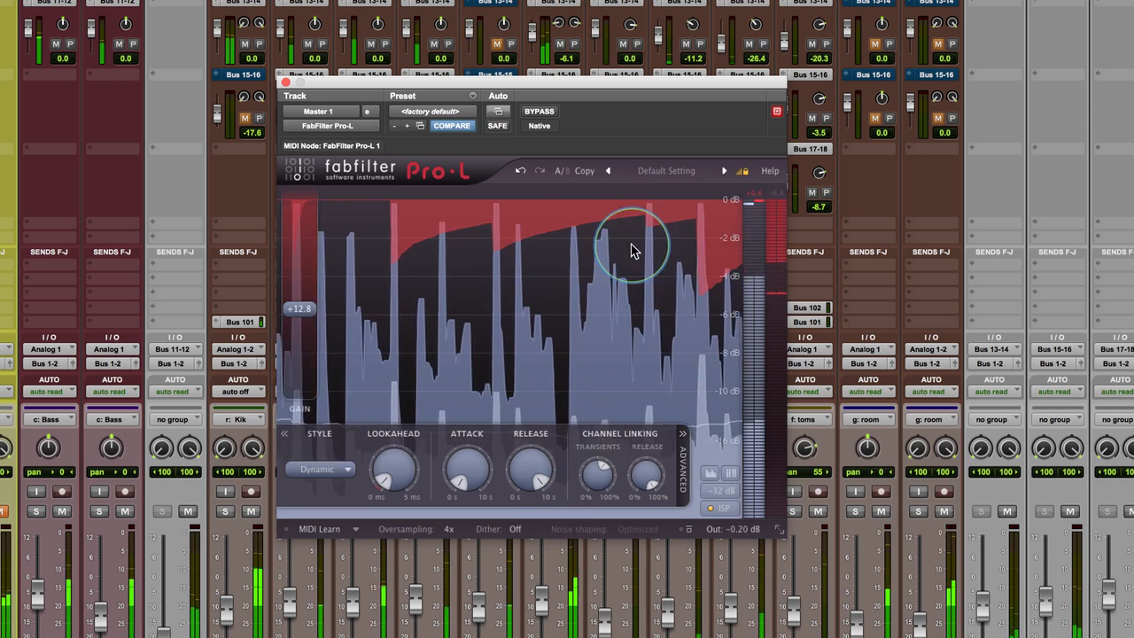
mouse_move(533, 473)
drag(527, 486, 527, 545)
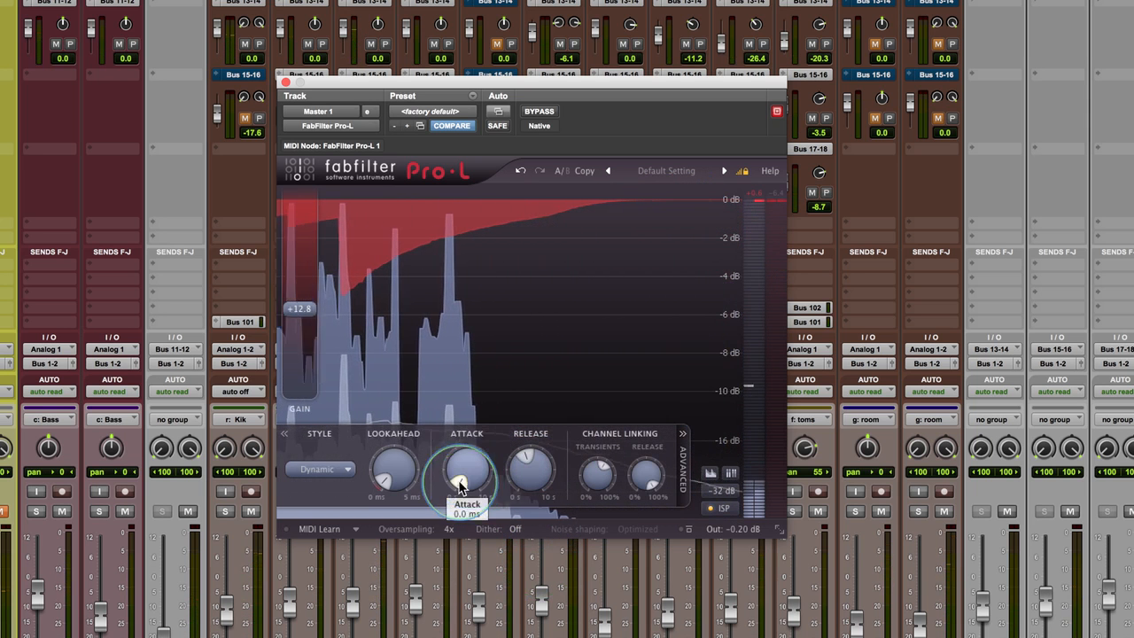
Set the release to 305 ms and the attack to 23.8 ms.
mouse_move(538, 462)
drag(537, 458, 524, 465)
mouse_move(463, 455)
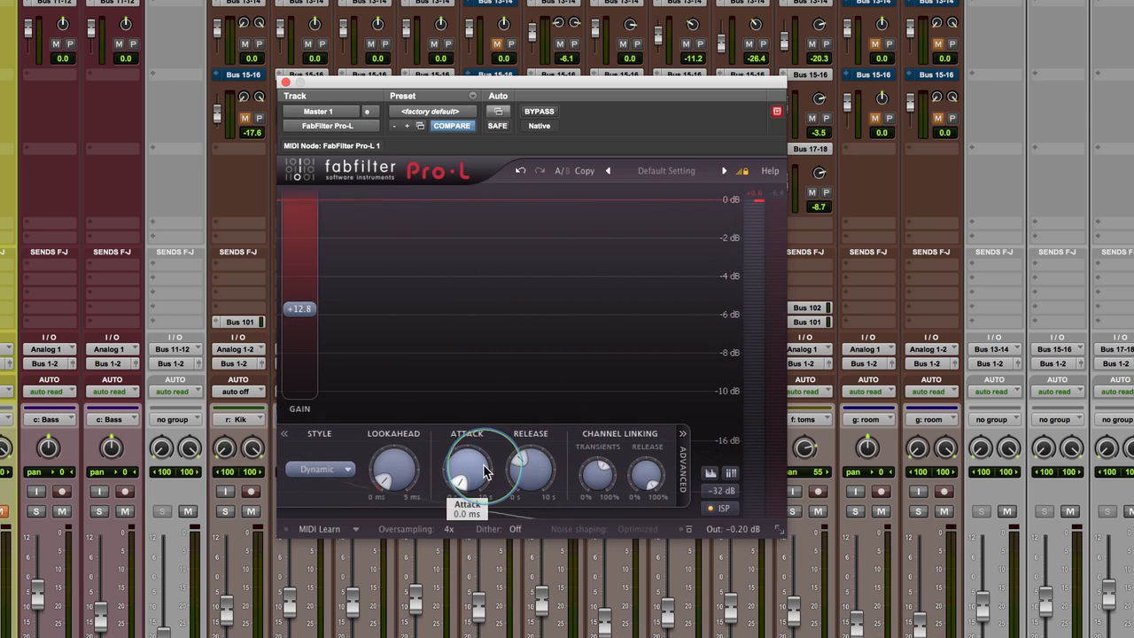
drag(457, 473, 459, 466)
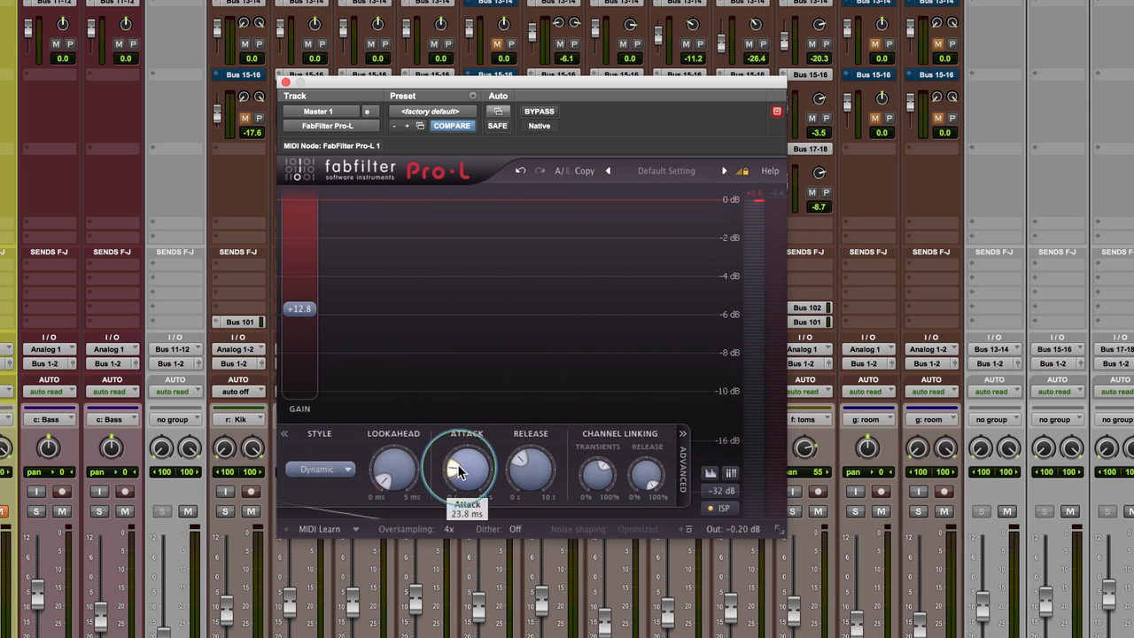
Play the mix, sweep the release to its minimum and back up, and set the attack to about 125 ms.
key(space)
mouse_move(523, 472)
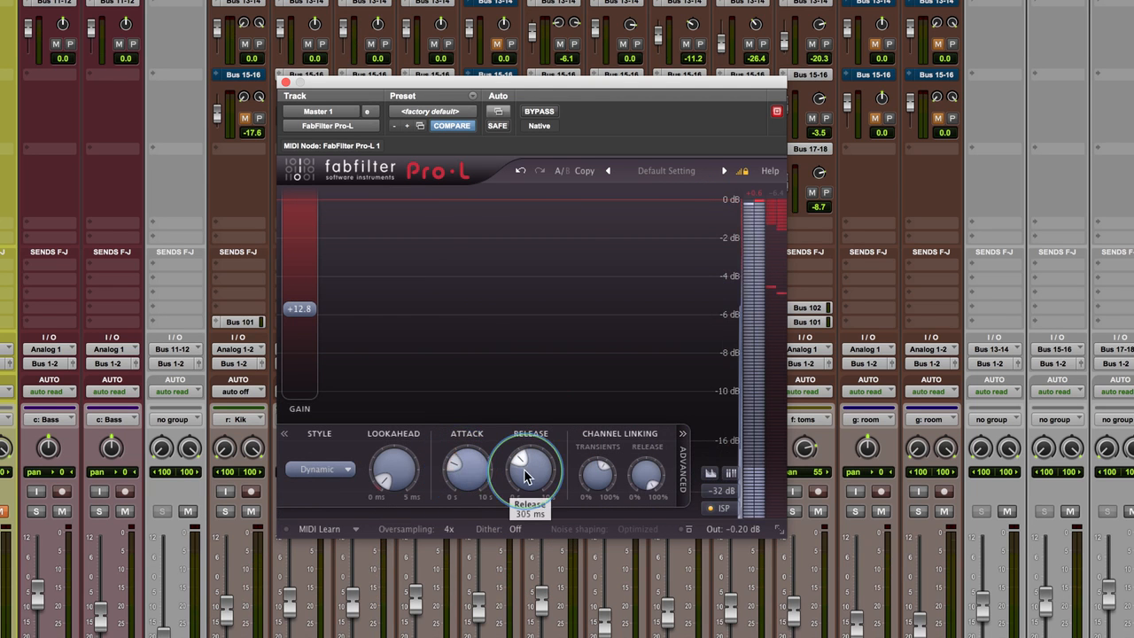
drag(523, 466, 535, 526)
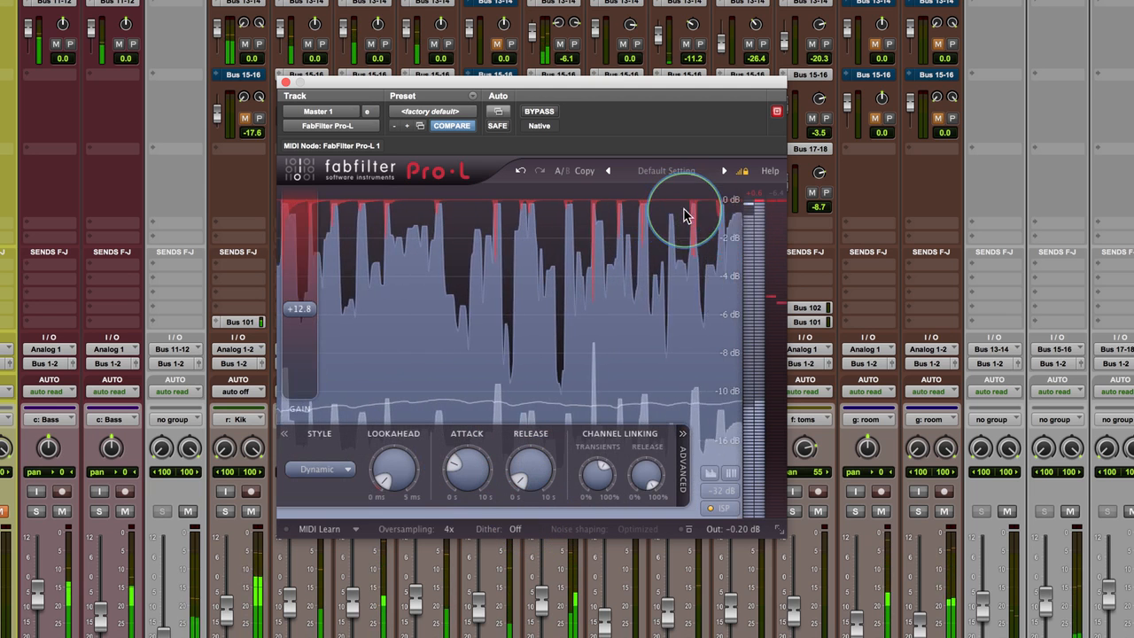
mouse_move(525, 476)
drag(523, 483, 520, 464)
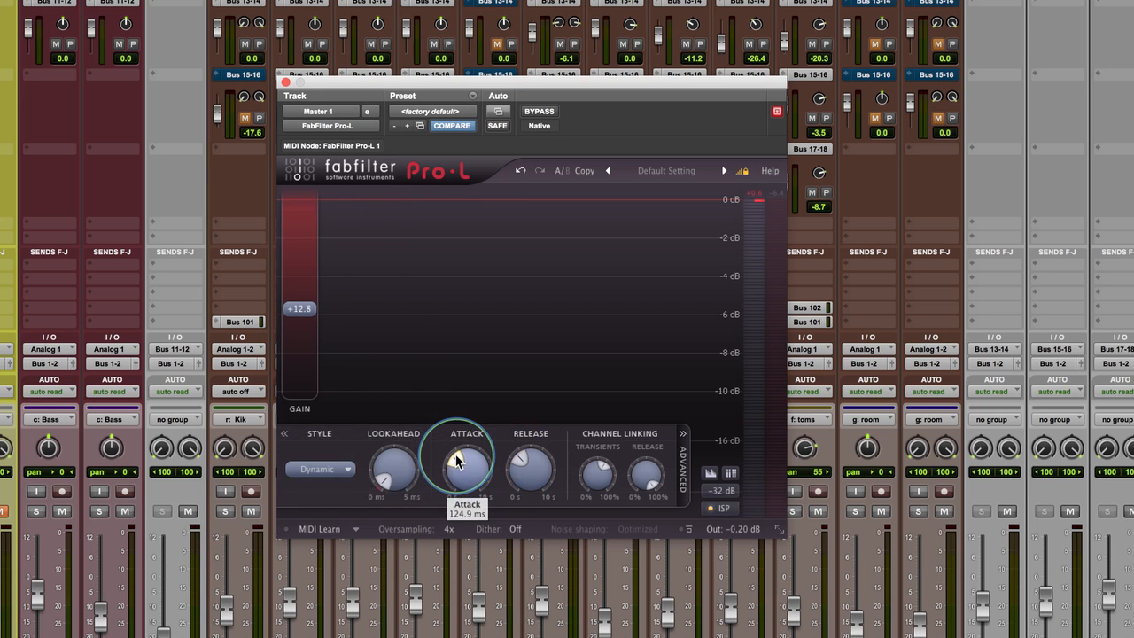
key(space)
drag(456, 461, 456, 458)
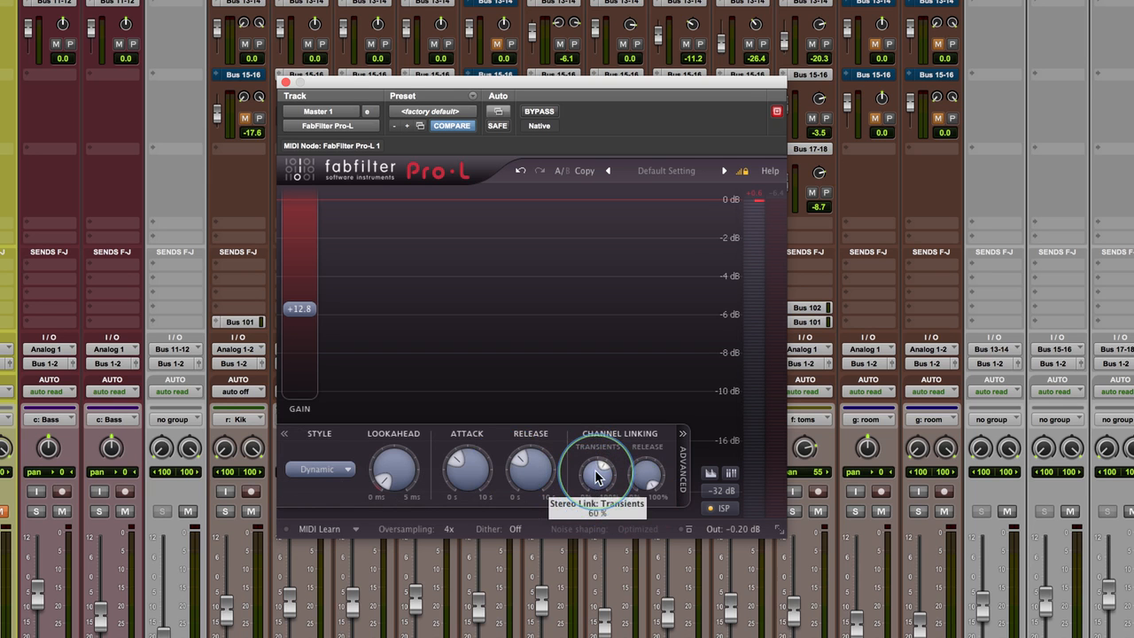
Audition the transient and release channel linking at 0% during playback, and return them to 60% and 100%.
key(space)
drag(598, 476, 627, 592)
drag(650, 470, 654, 637)
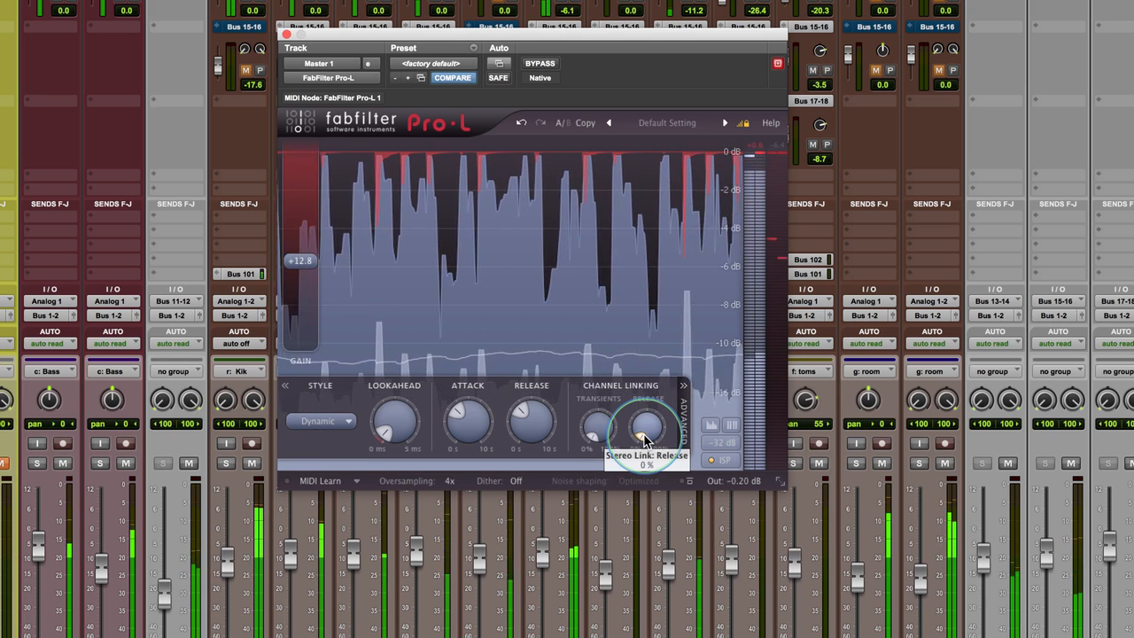
drag(645, 440, 610, 425)
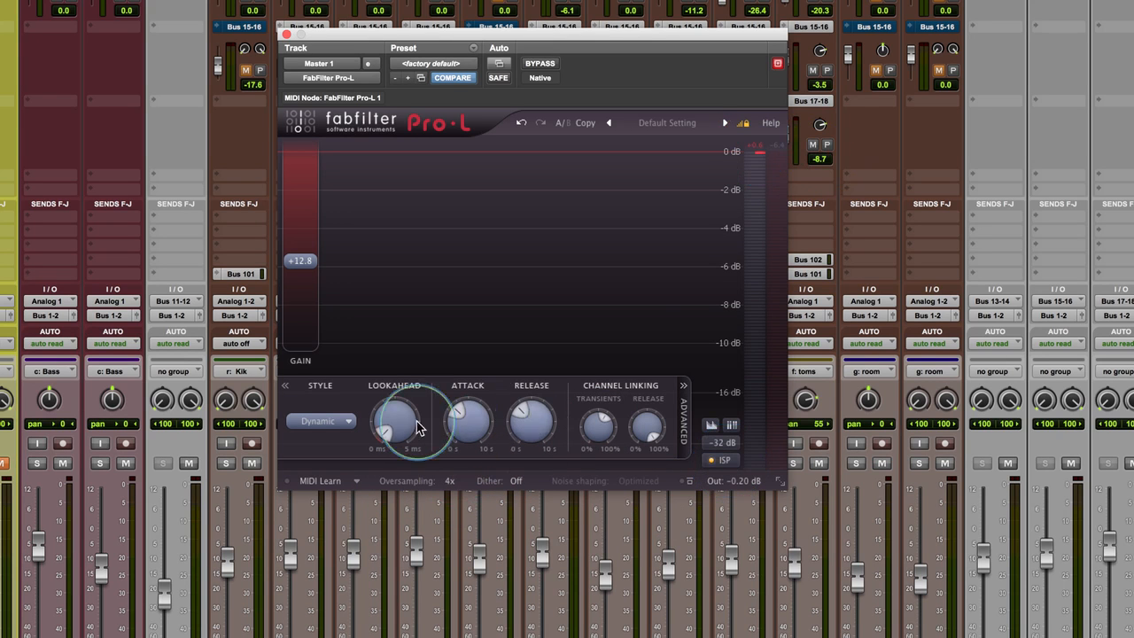
Reset the peak level readout and browse the Acoustic, Rock and Single Channel preset categories without loading a preset.
click(757, 154)
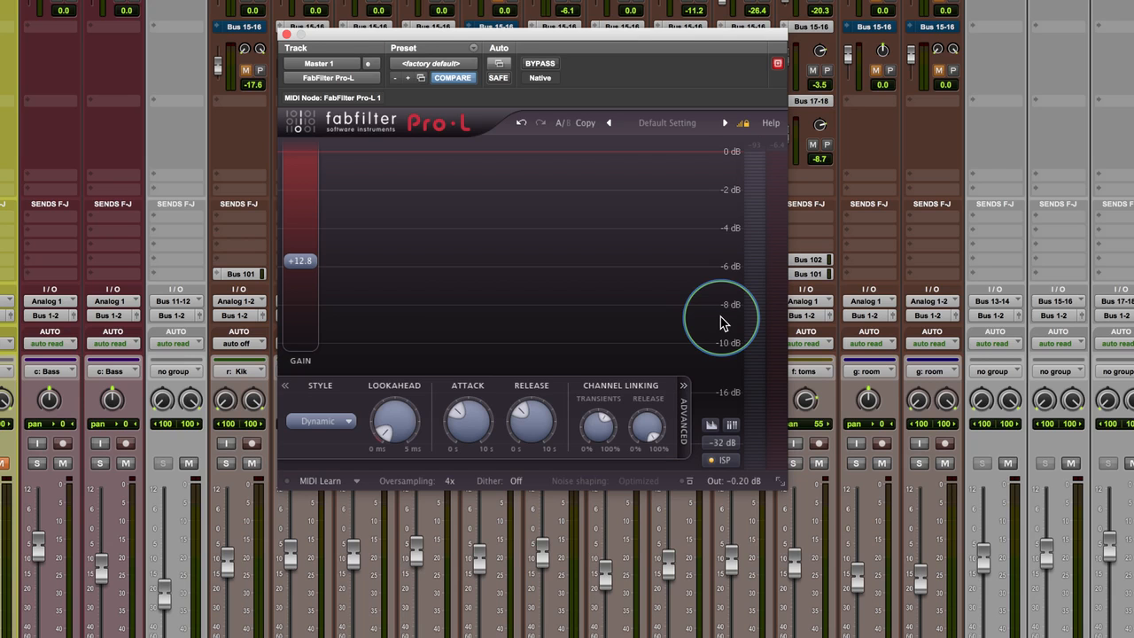
click(670, 123)
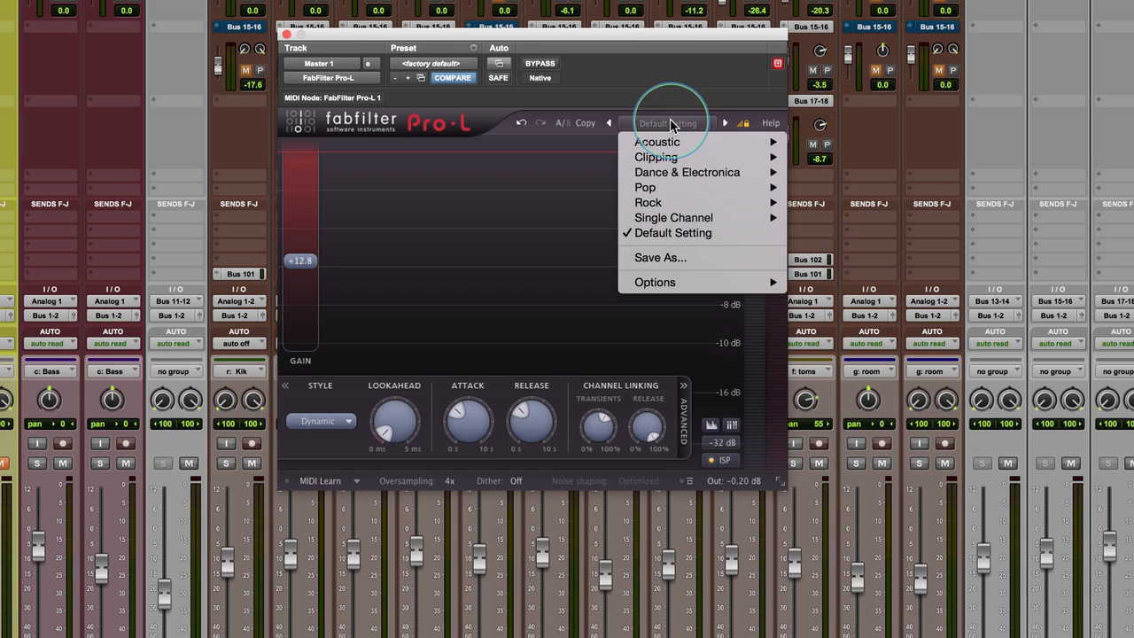
mouse_move(678, 147)
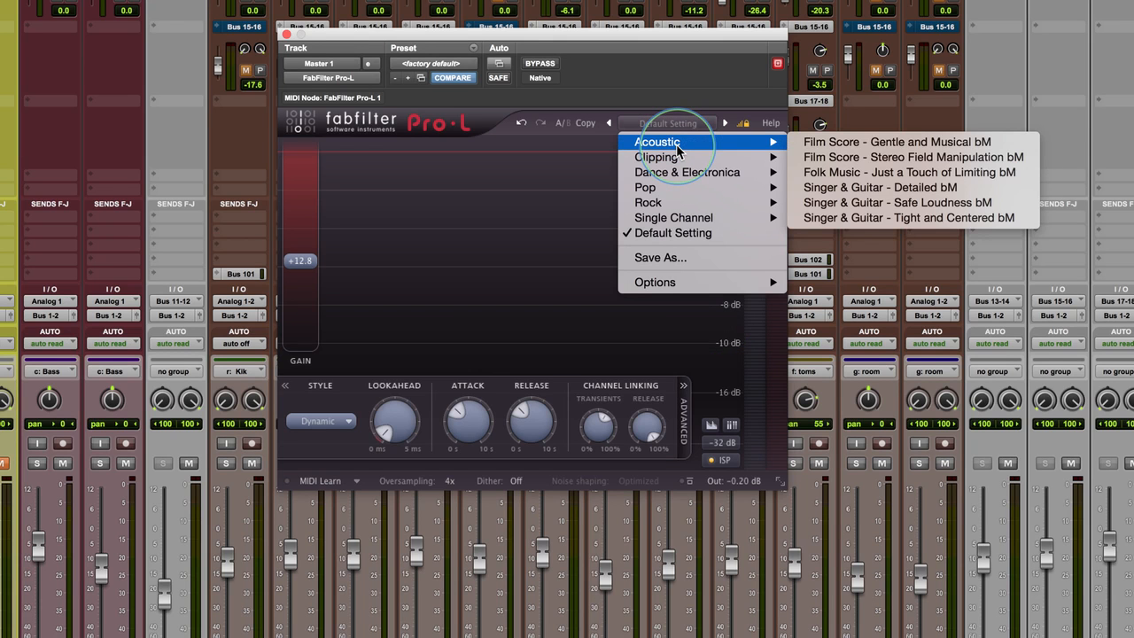
mouse_move(683, 177)
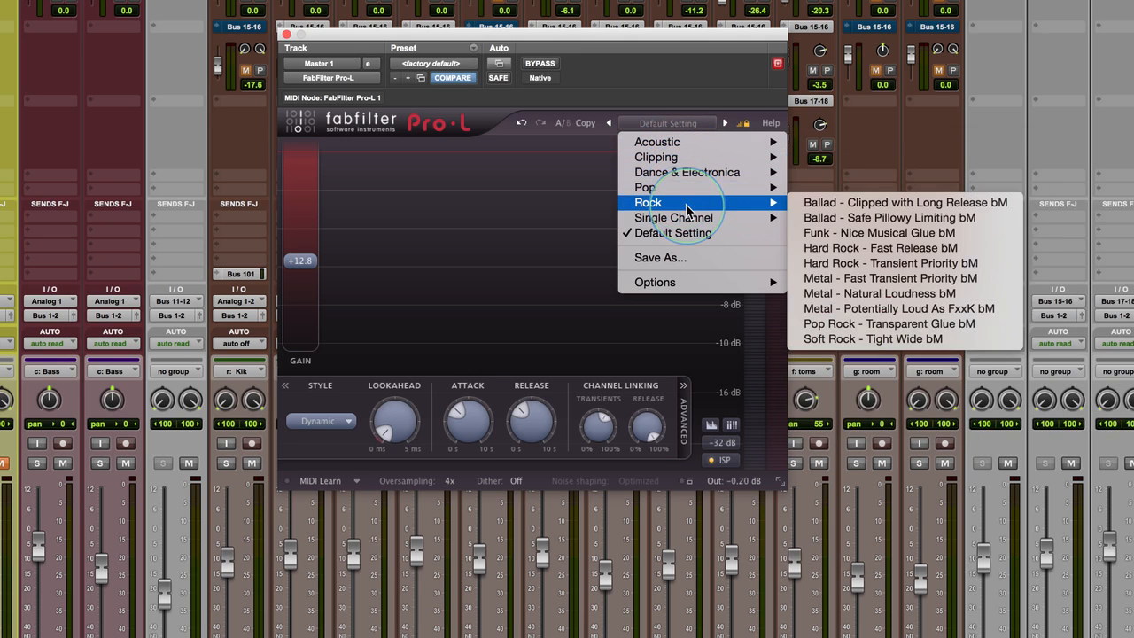
mouse_move(690, 217)
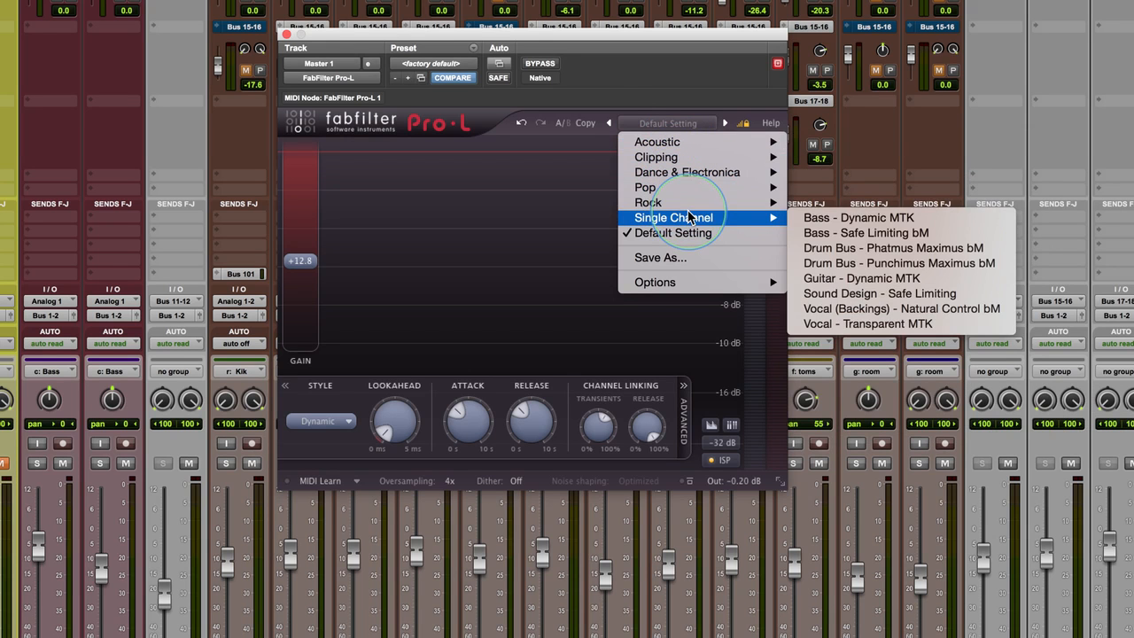
click(667, 101)
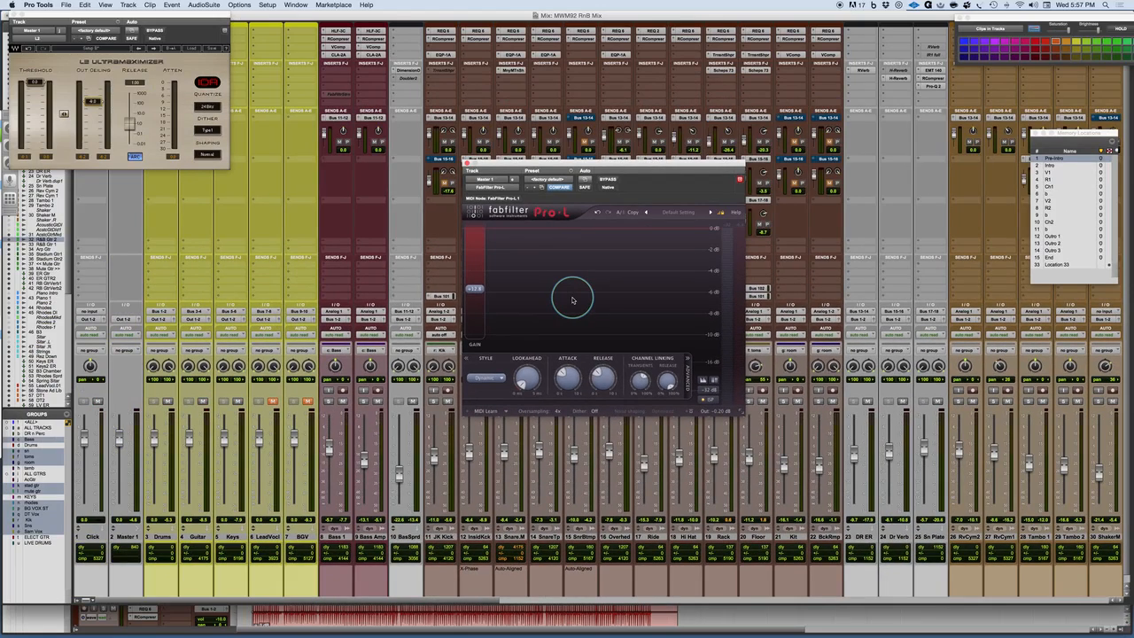
Switch to Microsoft PowerPoint.
key(super+Tab)
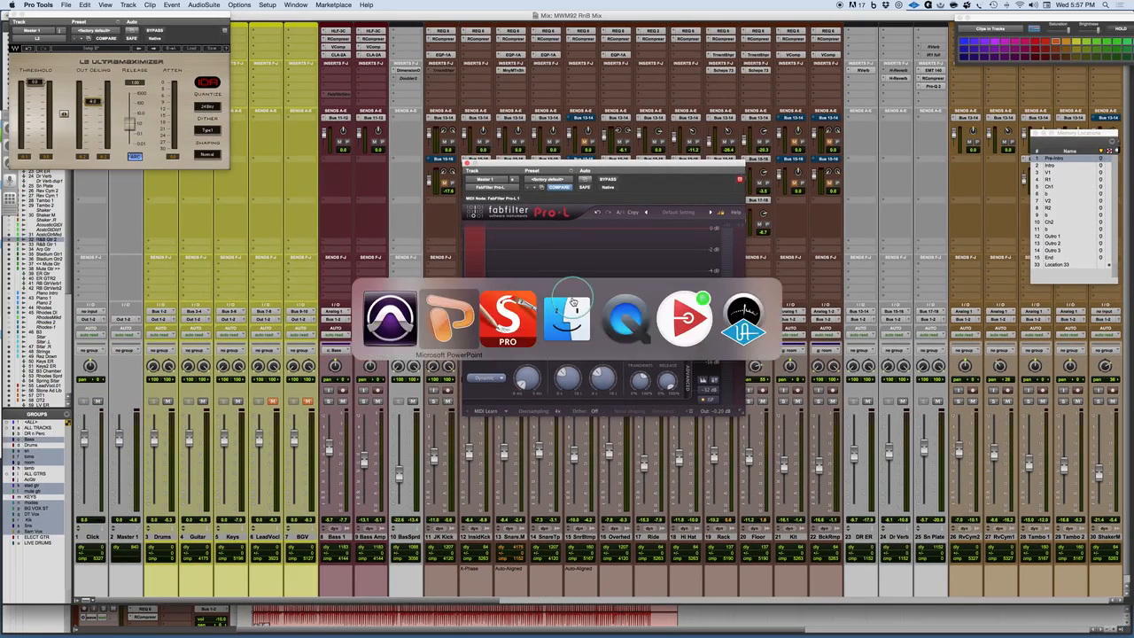